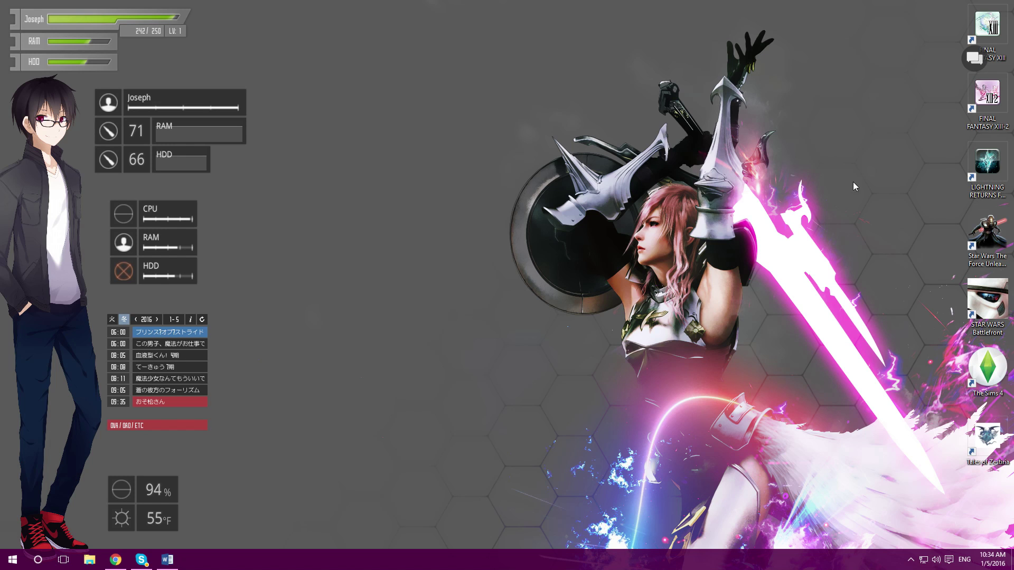
- Bring up the SAO-style launcher ring with its profile card and Items, Skills, Equipment entries
{"action": "middle_click", "coordinate": [427, 270]}
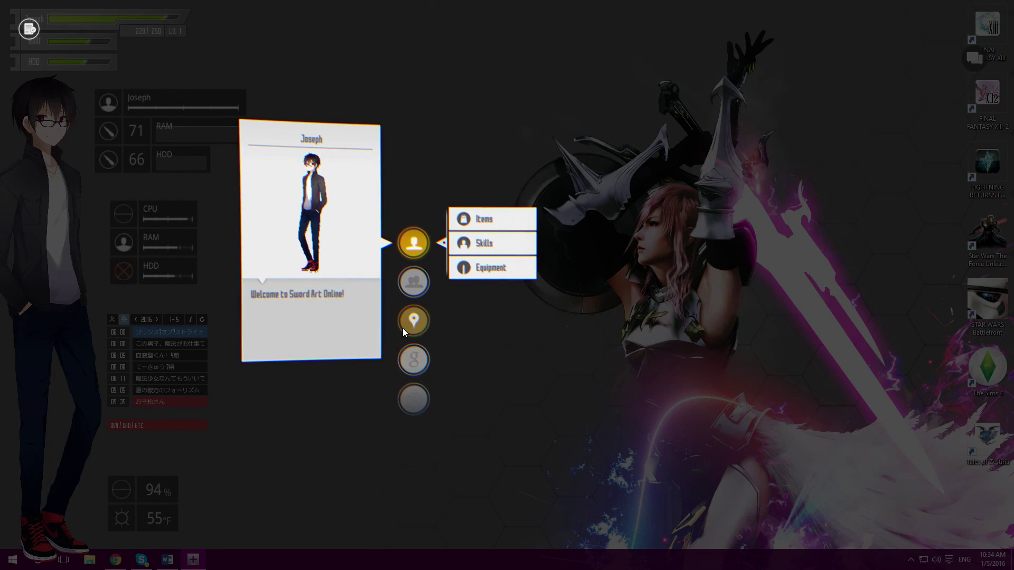
- Search Google for 'googlefsdfA' in the launcher's browser, then close that browser window
{"action": "left_click", "coordinate": [416, 356]}
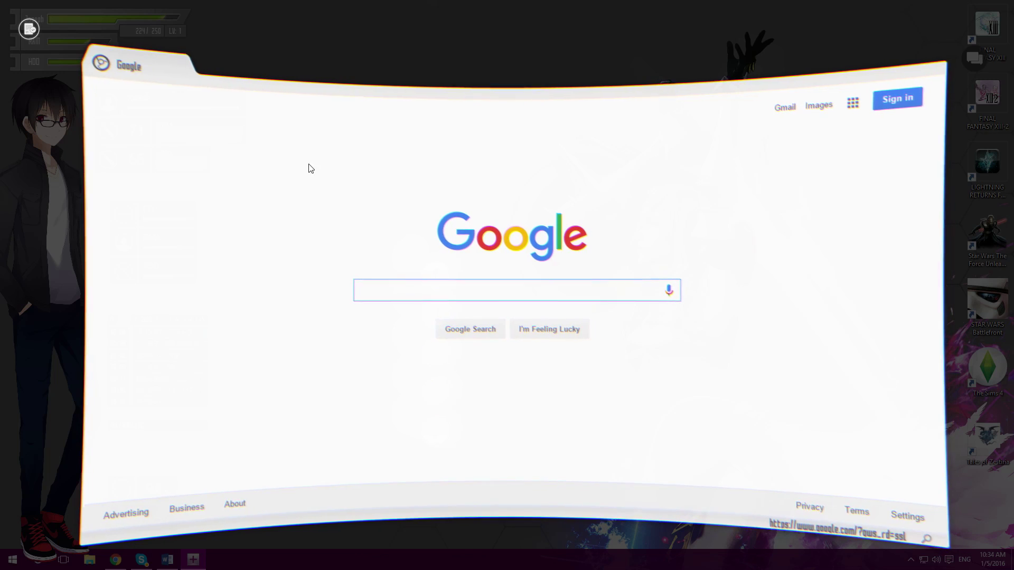
{"action": "left_click", "coordinate": [387, 281]}
{"action": "type", "text": "googlefsdfA"}
{"action": "key", "text": "Return"}
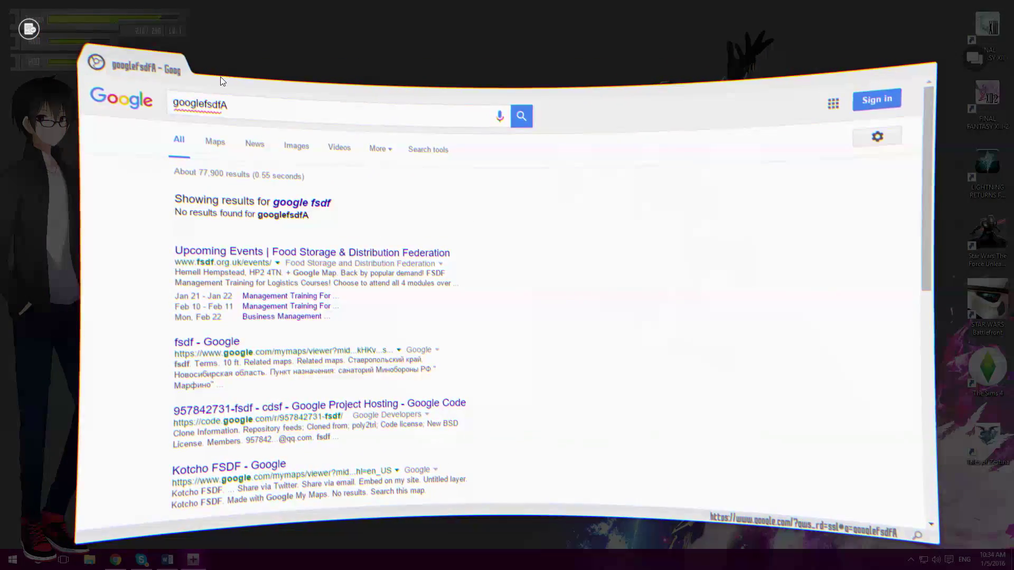
{"action": "left_click", "coordinate": [255, 64]}
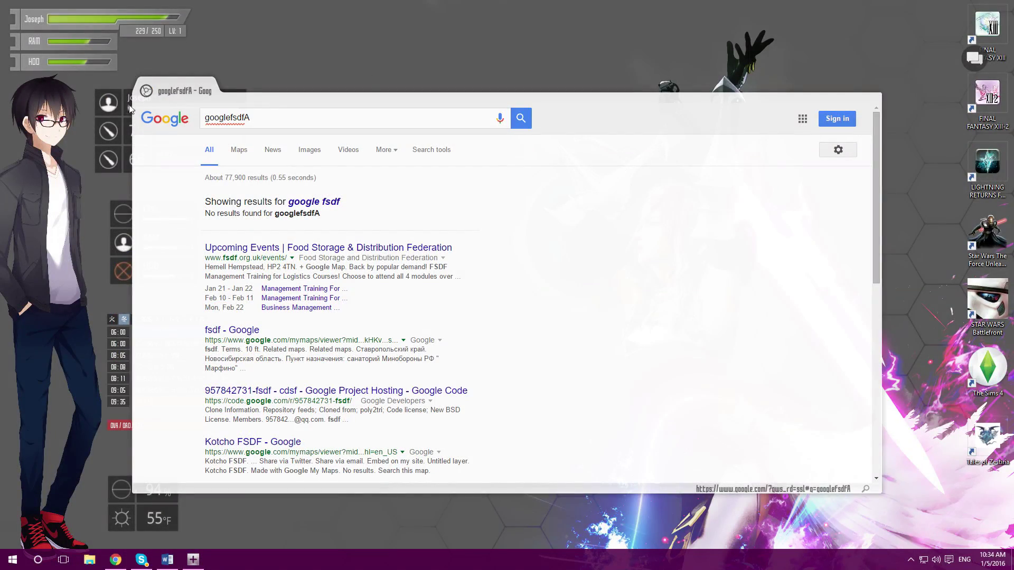
{"action": "key", "text": "alt+F4"}
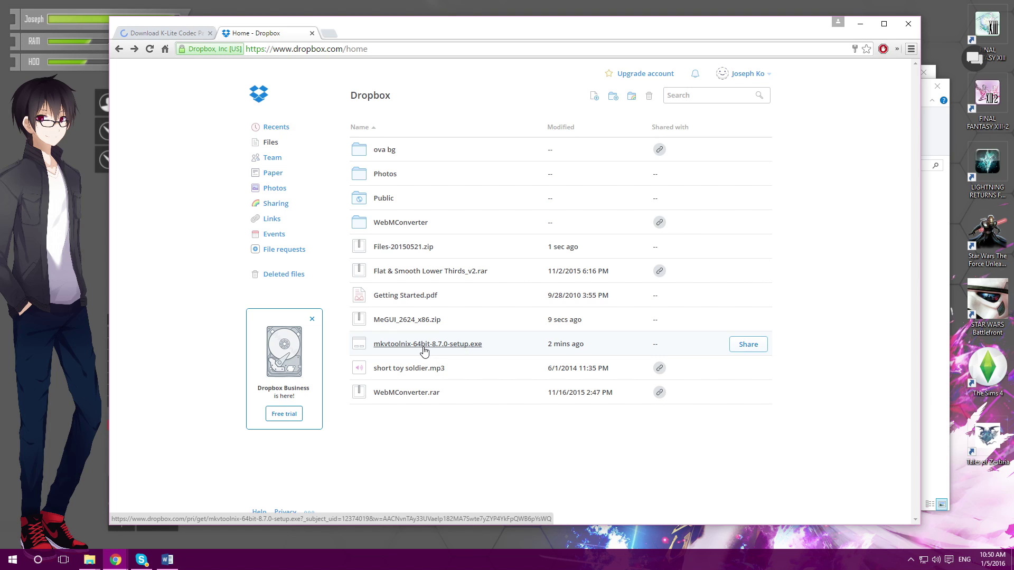
- Preview the taskbar Explorer windows beside Dropbox's file list showing MeGUI_2624_x86.zip
{"action": "mouse_move", "coordinate": [90, 560]}
{"action": "mouse_move", "coordinate": [132, 511]}
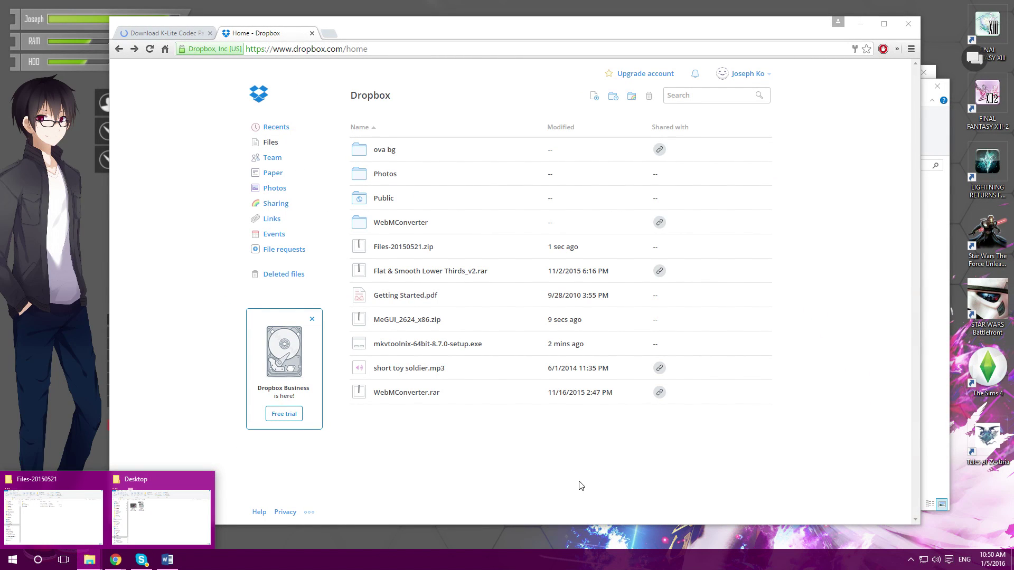
- Open the inner Files-20150521 folder in the downloads window
{"action": "left_click", "coordinate": [56, 499]}
{"action": "double_click", "coordinate": [384, 187]}
{"action": "double_click", "coordinate": [384, 186]}
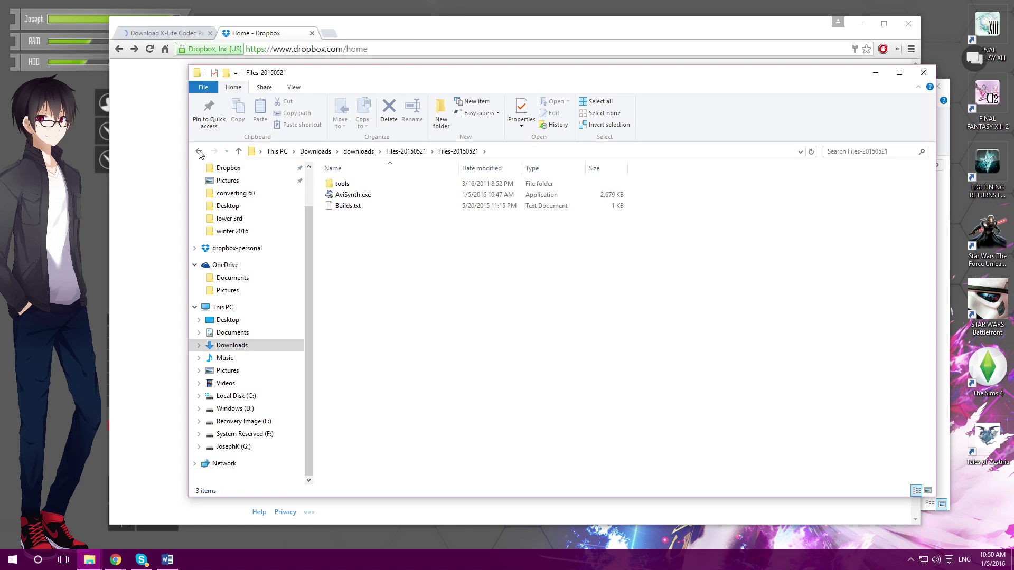
- Start the AviSynth installer, accept its license, quit setup, and back out two folders
{"action": "double_click", "coordinate": [352, 194]}
{"action": "left_click", "coordinate": [543, 300]}
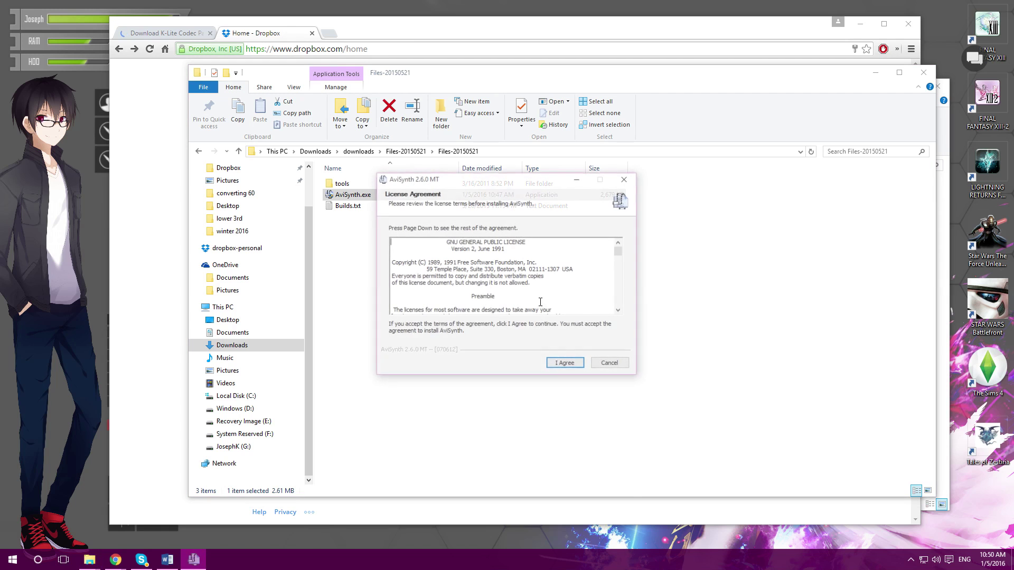
{"action": "left_click", "coordinate": [562, 362]}
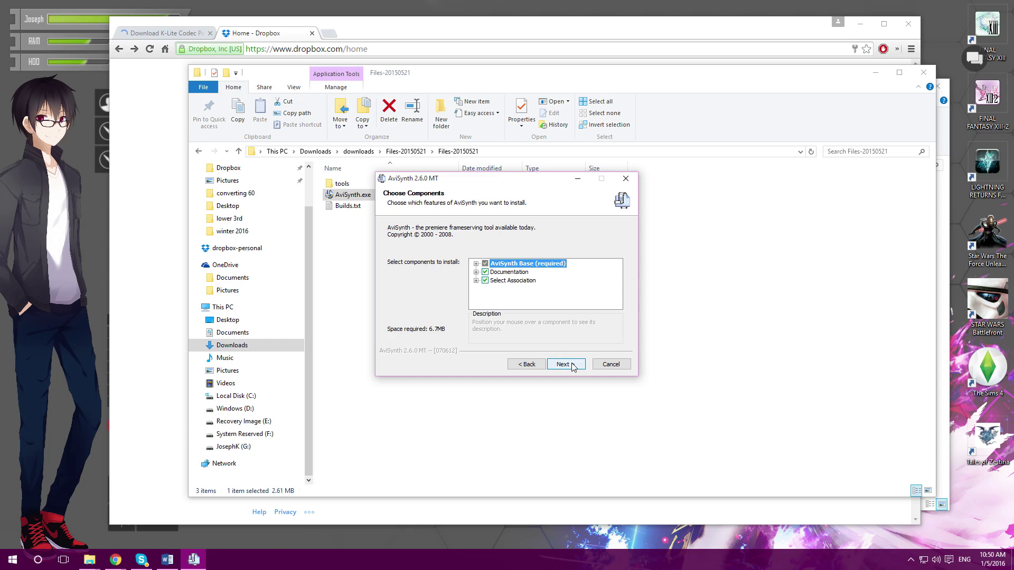
{"action": "left_click", "coordinate": [611, 364]}
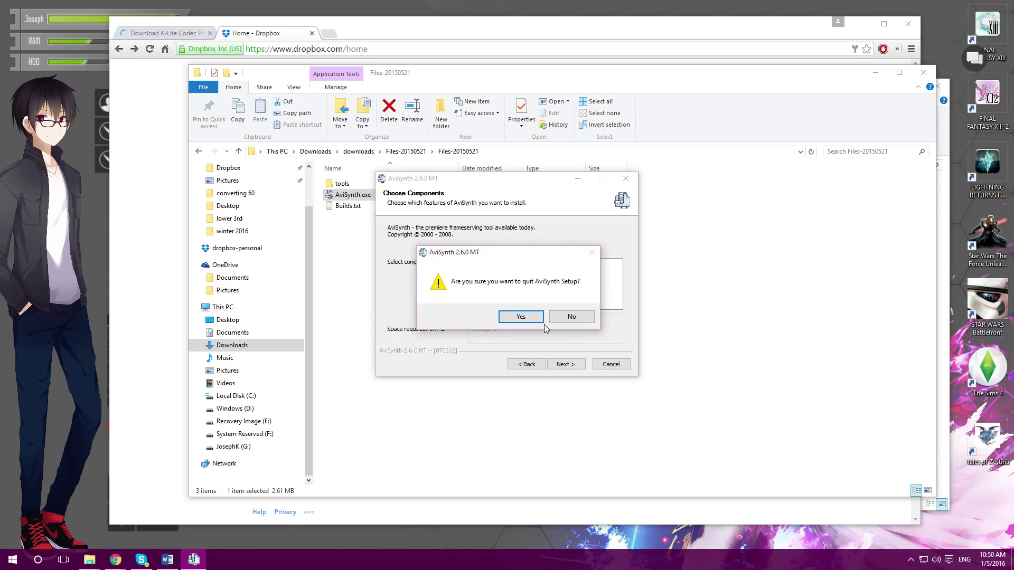
{"action": "left_click", "coordinate": [584, 315]}
{"action": "left_click", "coordinate": [199, 152]}
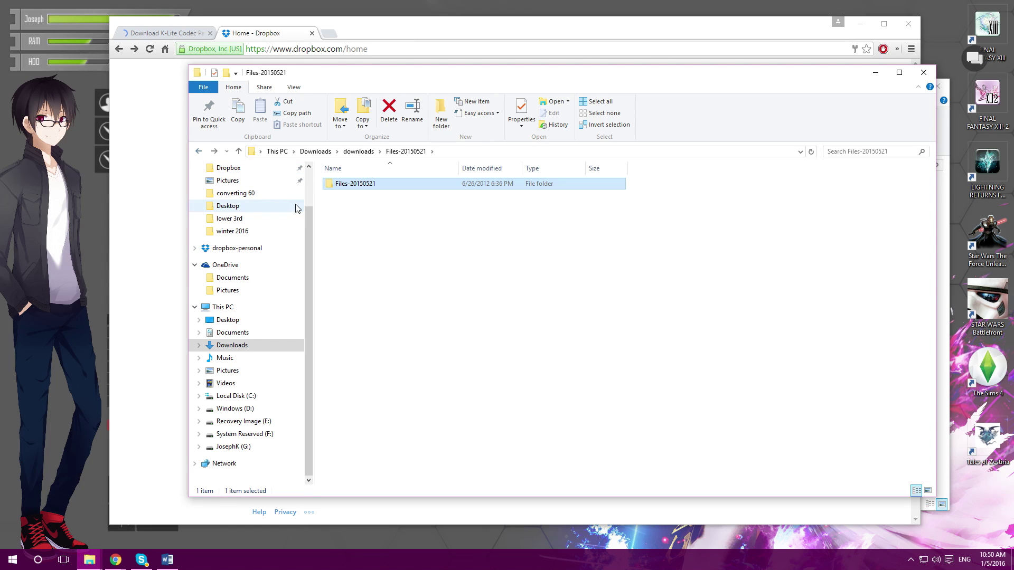
{"action": "left_click", "coordinate": [199, 152]}
- Run mkvtoolnix-64bit-8.7.0-setup.exe from downloads, advance to the Start Menu page, then quit setup
{"action": "left_click", "coordinate": [199, 152]}
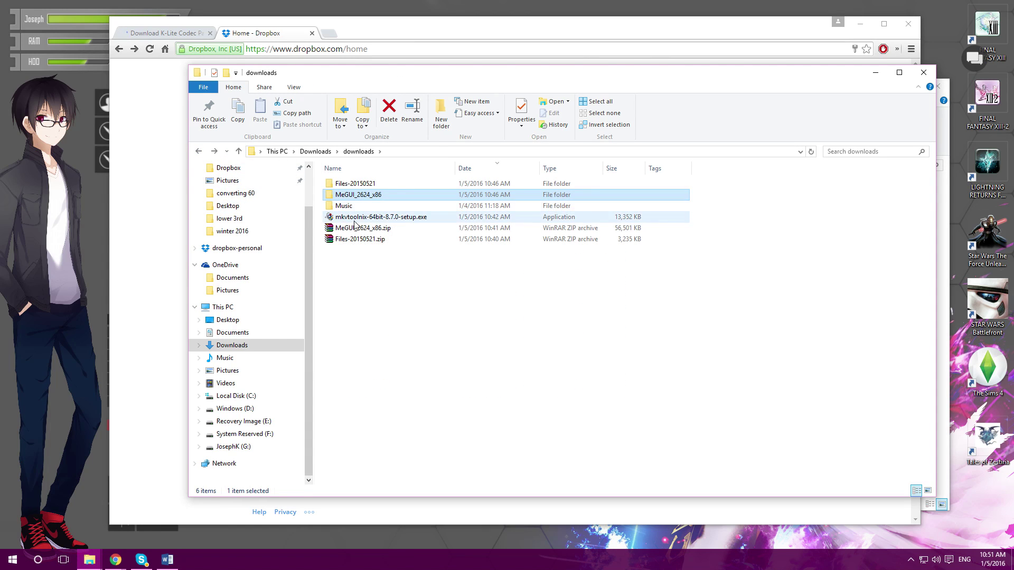
{"action": "left_click", "coordinate": [363, 217]}
{"action": "double_click", "coordinate": [363, 222]}
{"action": "left_click", "coordinate": [555, 301]}
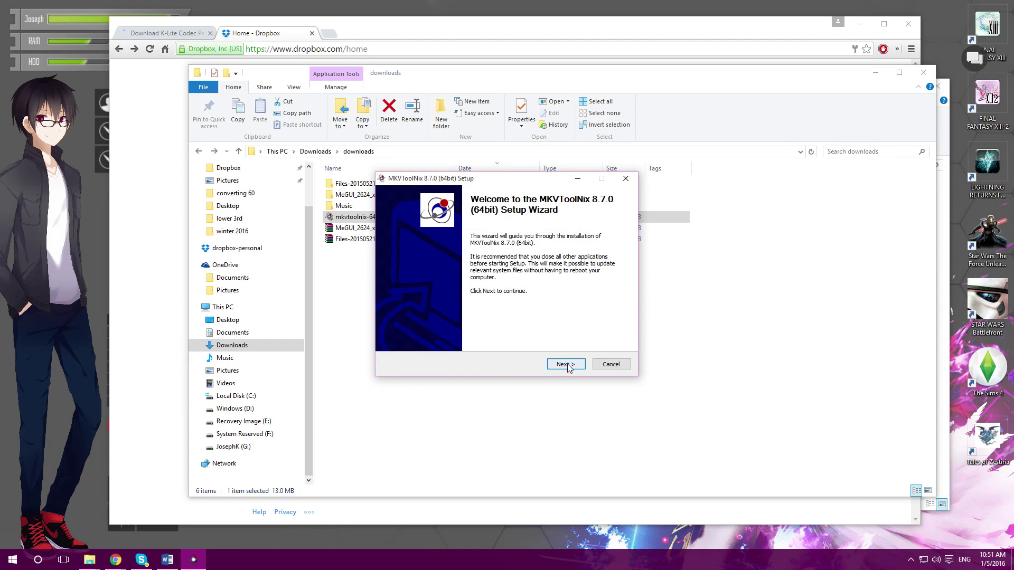
{"action": "left_click", "coordinate": [566, 365]}
{"action": "left_click", "coordinate": [567, 365]}
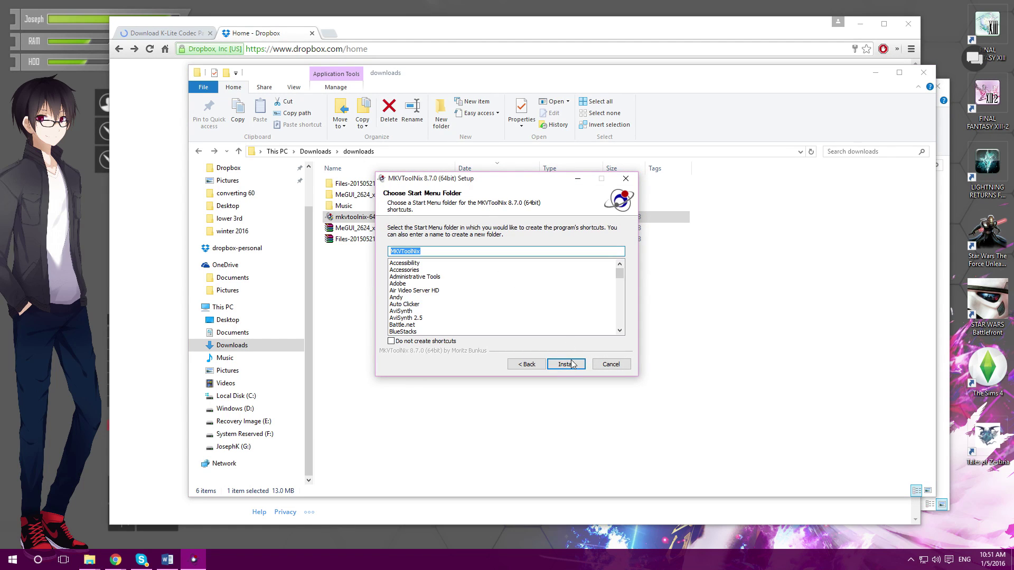
{"action": "scroll", "coordinate": [569, 305], "scroll_direction": "down", "scroll_amount": 6}
{"action": "scroll", "coordinate": [569, 305], "scroll_direction": "down", "scroll_amount": 5}
{"action": "left_click", "coordinate": [611, 364]}
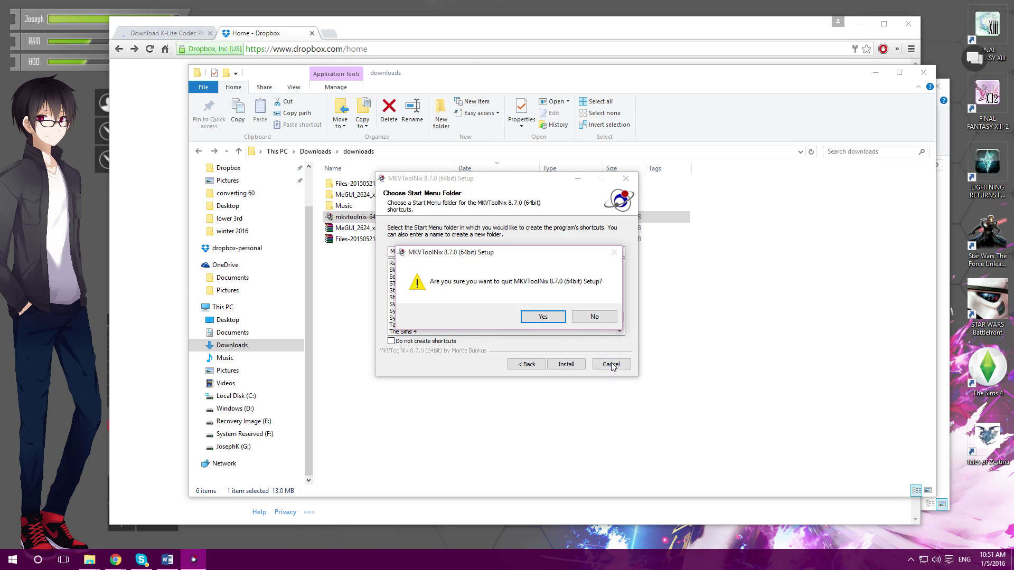
{"action": "left_click", "coordinate": [542, 317]}
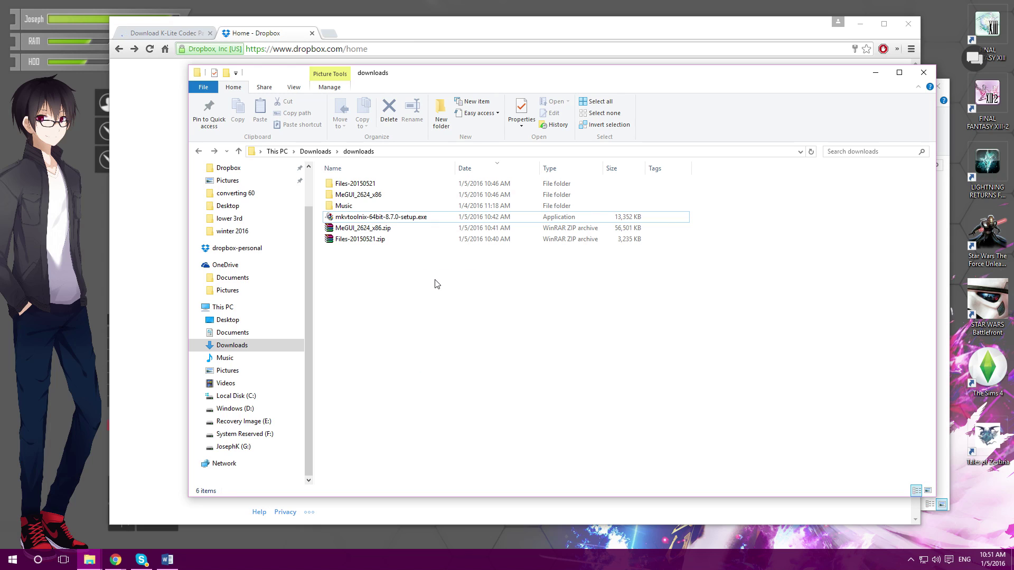
{"action": "key", "text": "alt"}
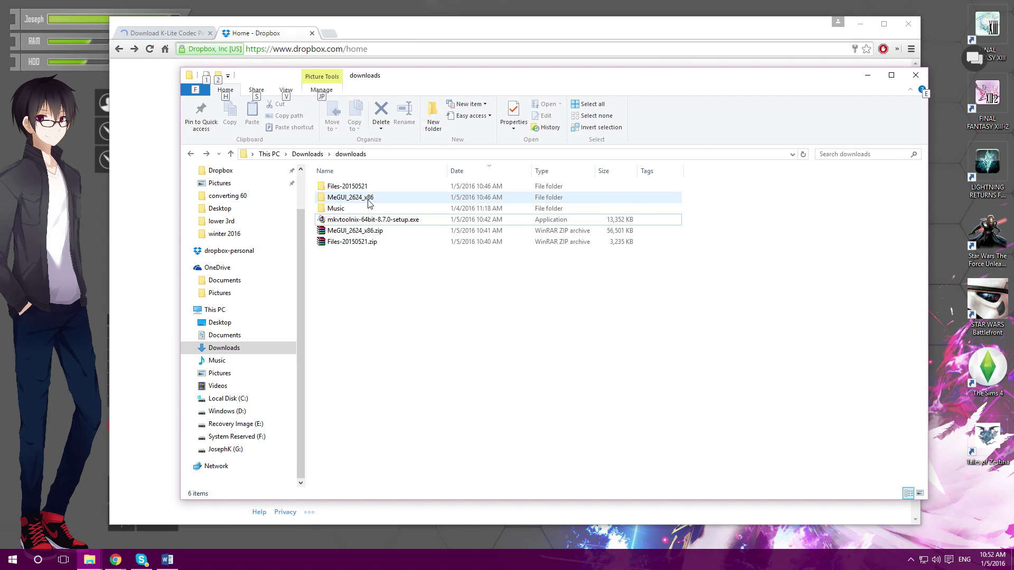
{"action": "double_click", "coordinate": [368, 200]}
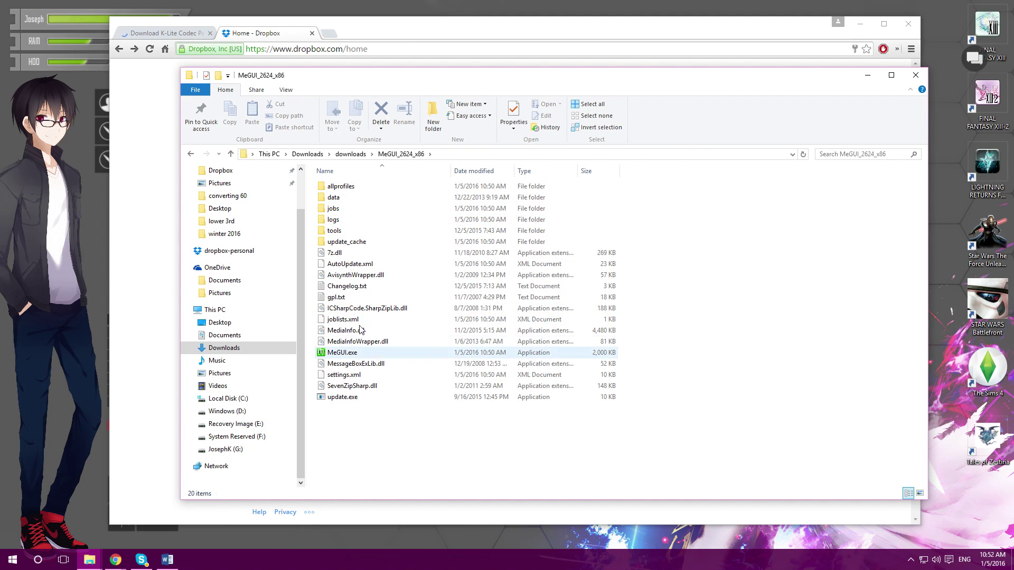
{"action": "left_click", "coordinate": [191, 155]}
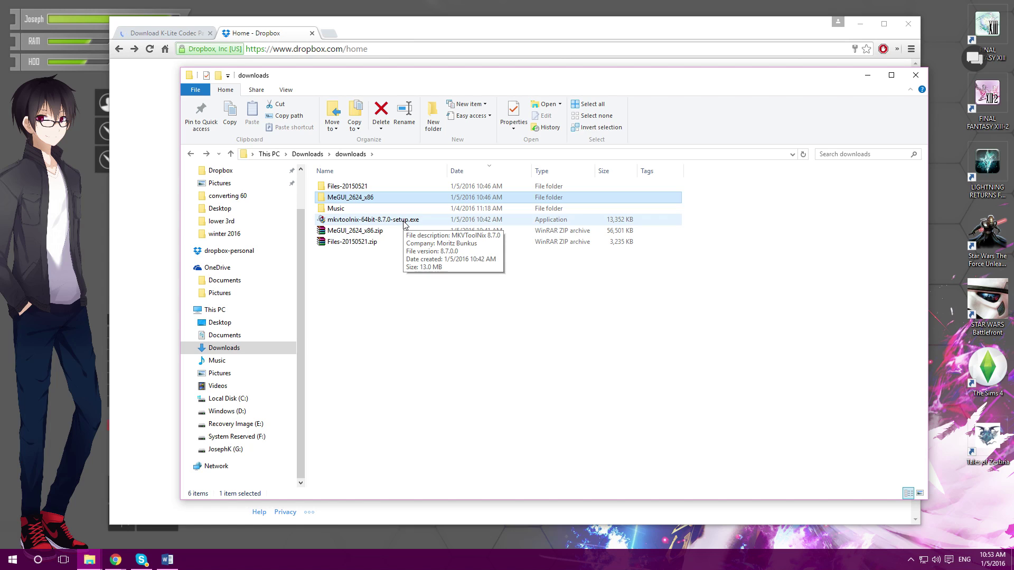
{"action": "left_click", "coordinate": [115, 559]}
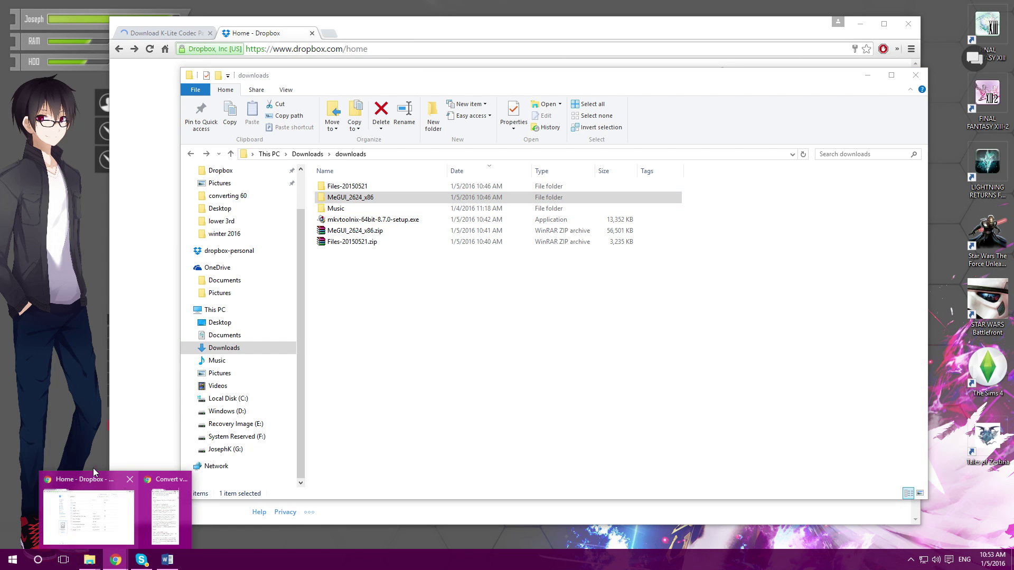
- Search Google for 'k-lite mega' in a new tab of the Dropbox Chrome window
{"action": "left_click", "coordinate": [102, 499]}
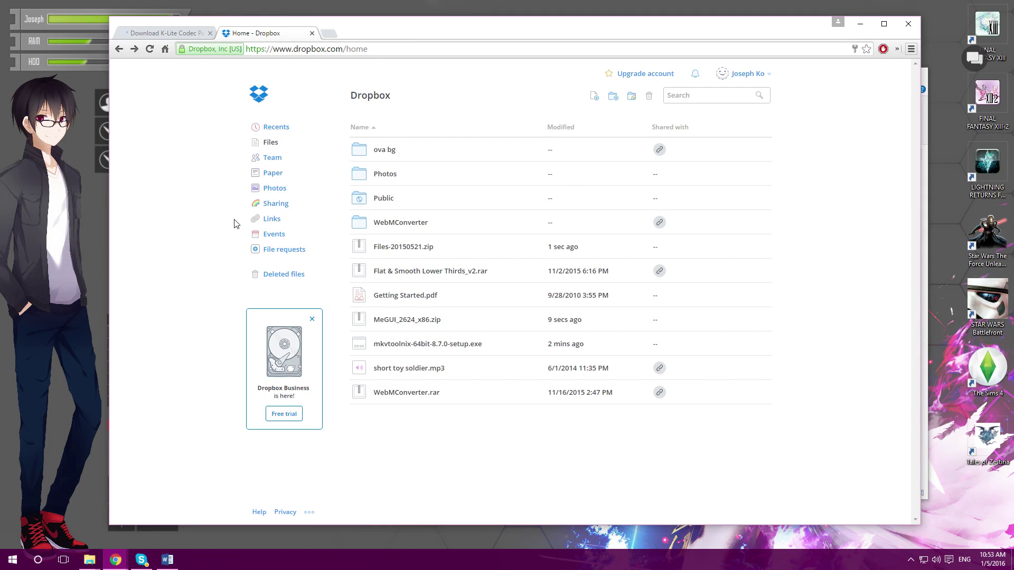
{"action": "left_click", "coordinate": [329, 34]}
{"action": "type", "text": "k-lite mega"}
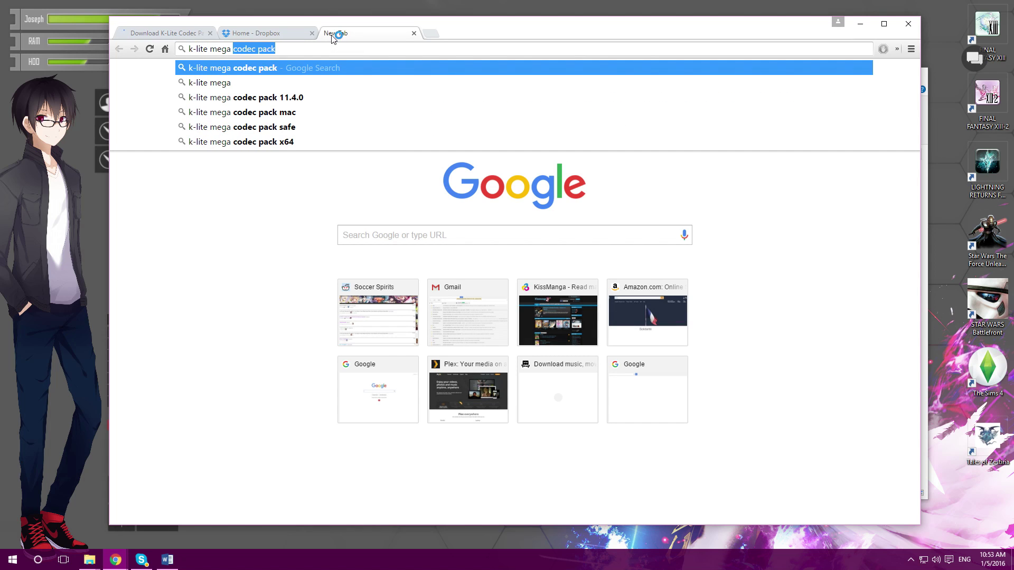
{"action": "key", "text": "Return"}
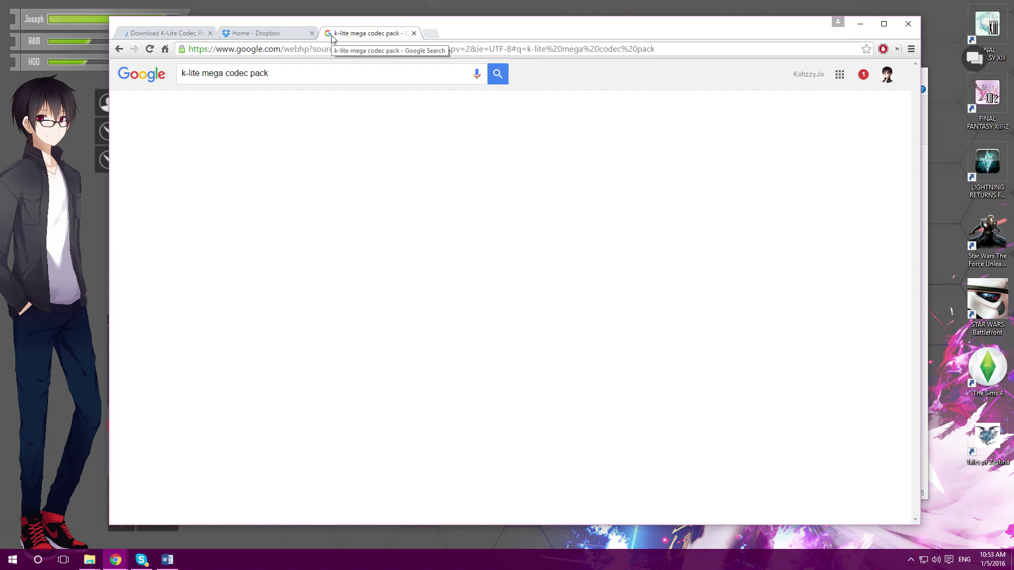
- Open codecguide.com's K-Lite Codec Pack Mega 11.8.0 download page and close the duplicate tab
{"action": "left_click", "coordinate": [303, 155]}
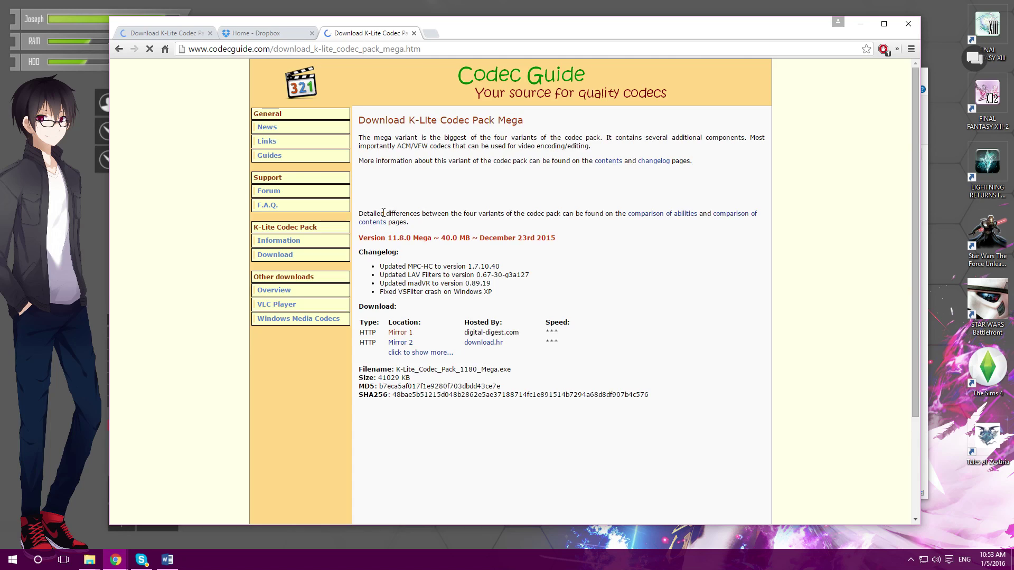
{"action": "scroll", "coordinate": [422, 290], "scroll_direction": "down", "scroll_amount": 1}
{"action": "scroll", "coordinate": [403, 287], "scroll_direction": "down", "scroll_amount": 1}
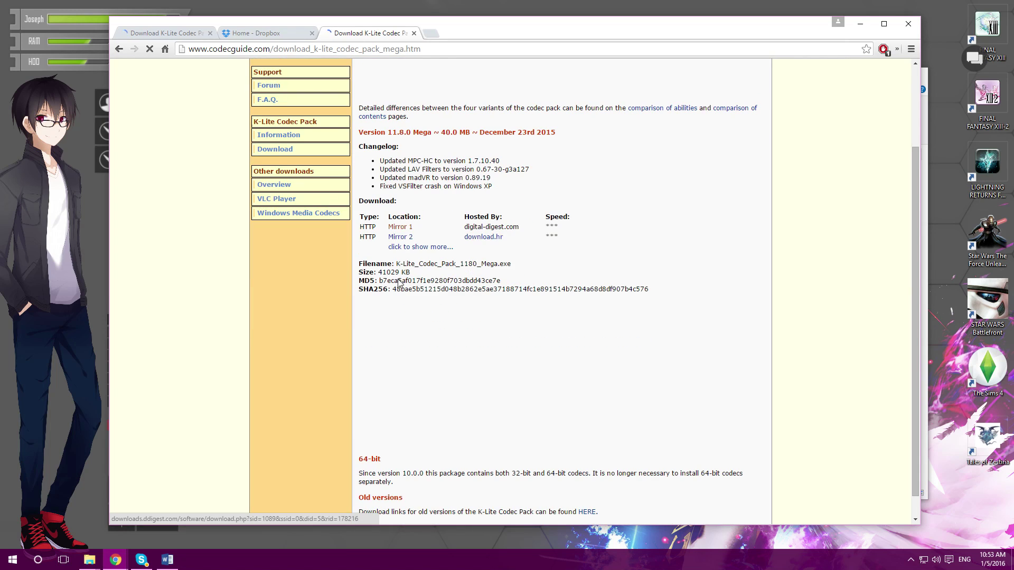
{"action": "scroll", "coordinate": [437, 286], "scroll_direction": "down", "scroll_amount": 1}
{"action": "scroll", "coordinate": [441, 306], "scroll_direction": "up", "scroll_amount": 3}
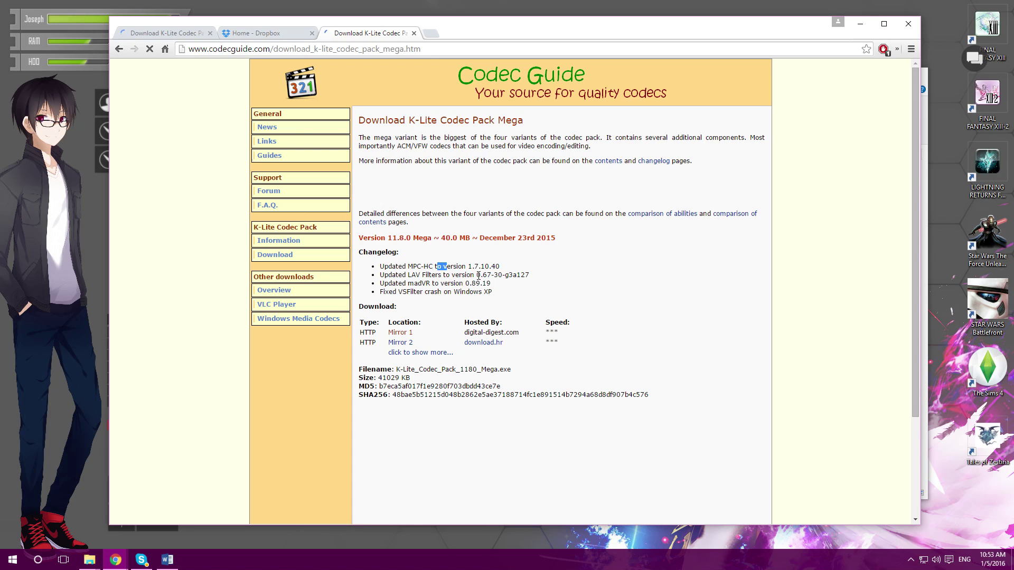
{"action": "left_click", "coordinate": [414, 33]}
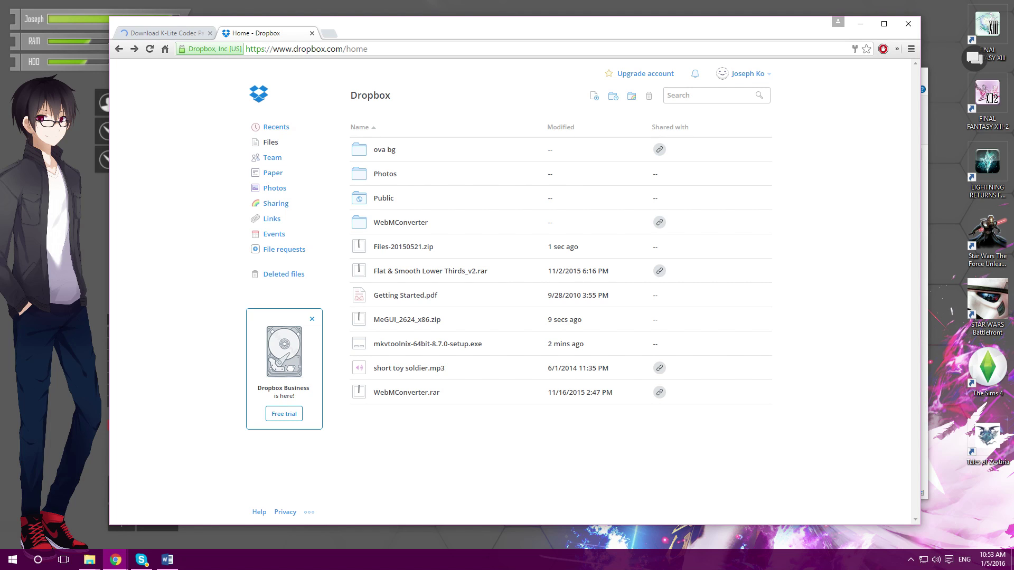
{"action": "key", "text": "ctrl+Tab"}
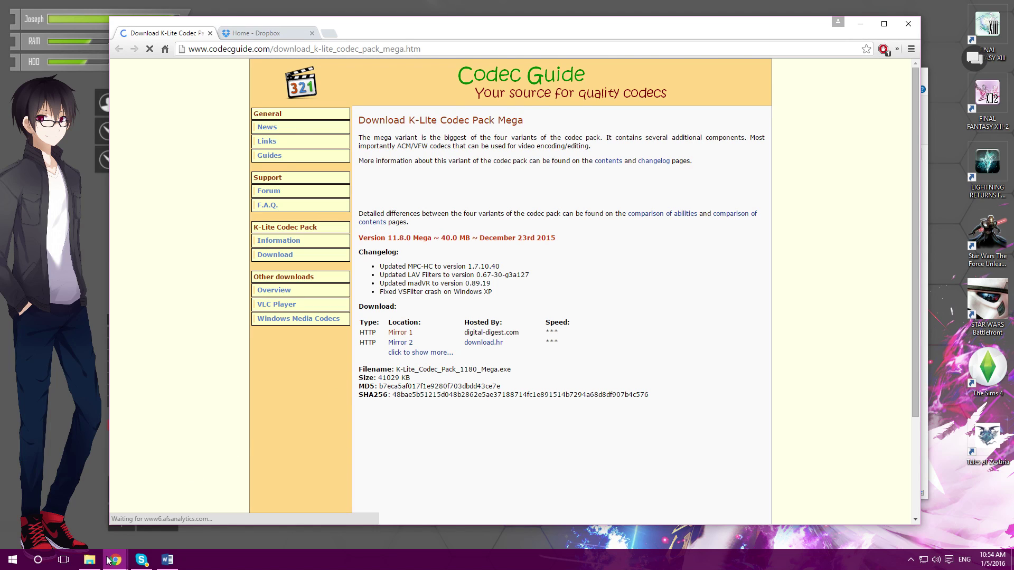
- Start downloading K-Lite_Codec_Pack_1180_Mega.exe from Mirror 1, then cancel it on the download shelf
{"action": "left_click", "coordinate": [89, 559]}
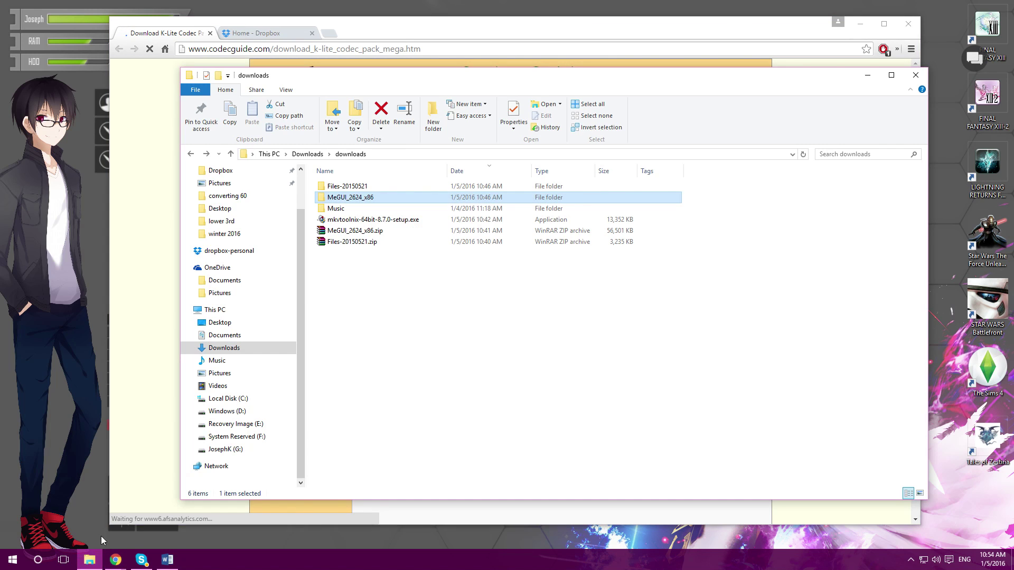
{"action": "left_click", "coordinate": [153, 327]}
{"action": "left_click", "coordinate": [400, 332]}
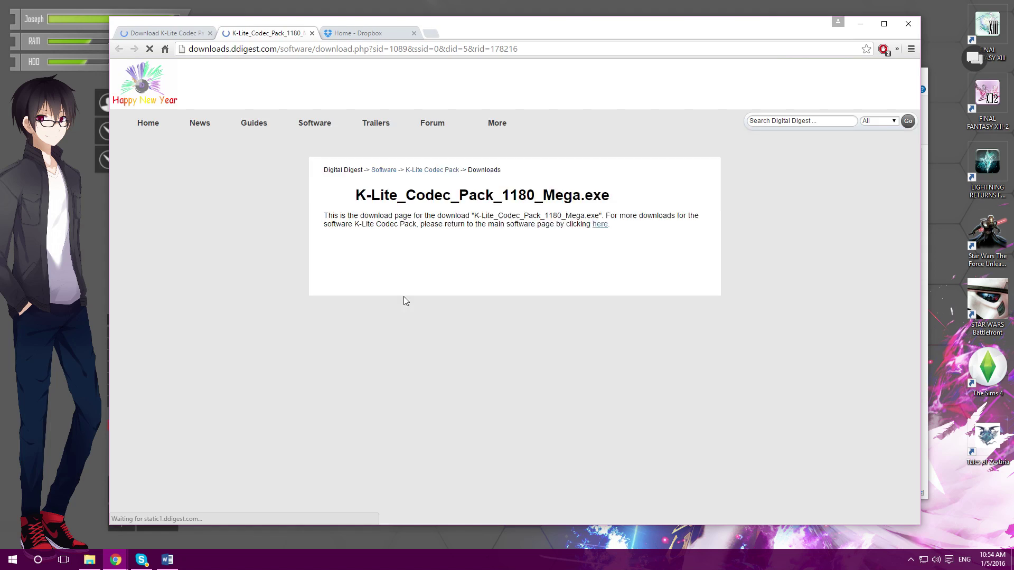
{"action": "scroll", "coordinate": [410, 254], "scroll_direction": "down", "scroll_amount": 1}
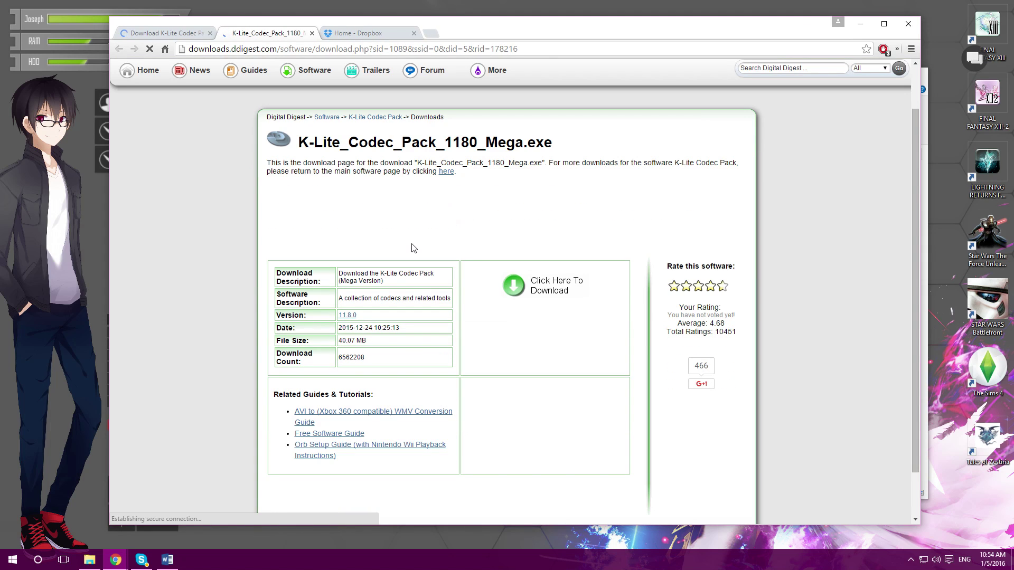
{"action": "left_click", "coordinate": [546, 287]}
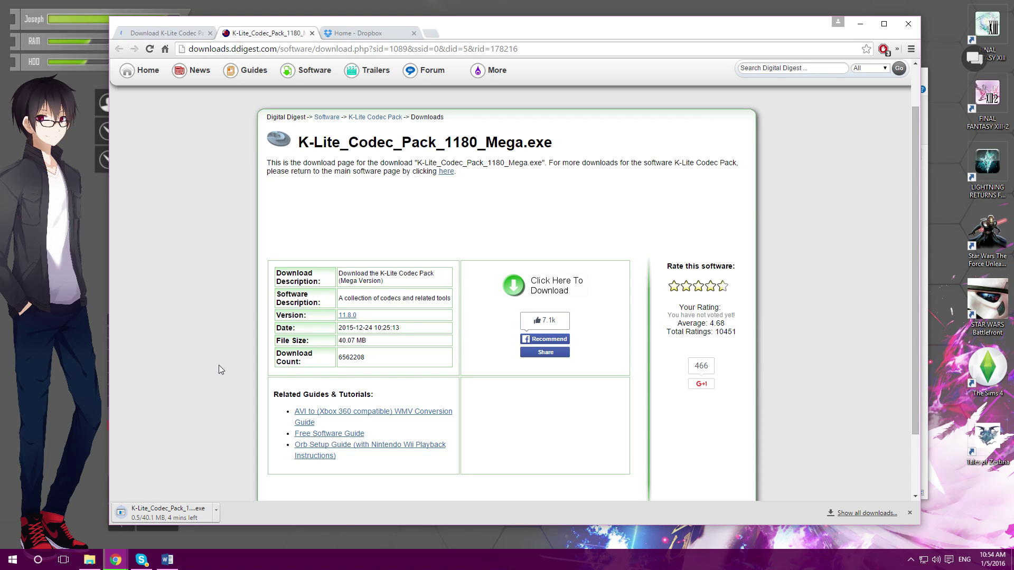
{"action": "right_click", "coordinate": [180, 511]}
{"action": "left_click", "coordinate": [200, 504]}
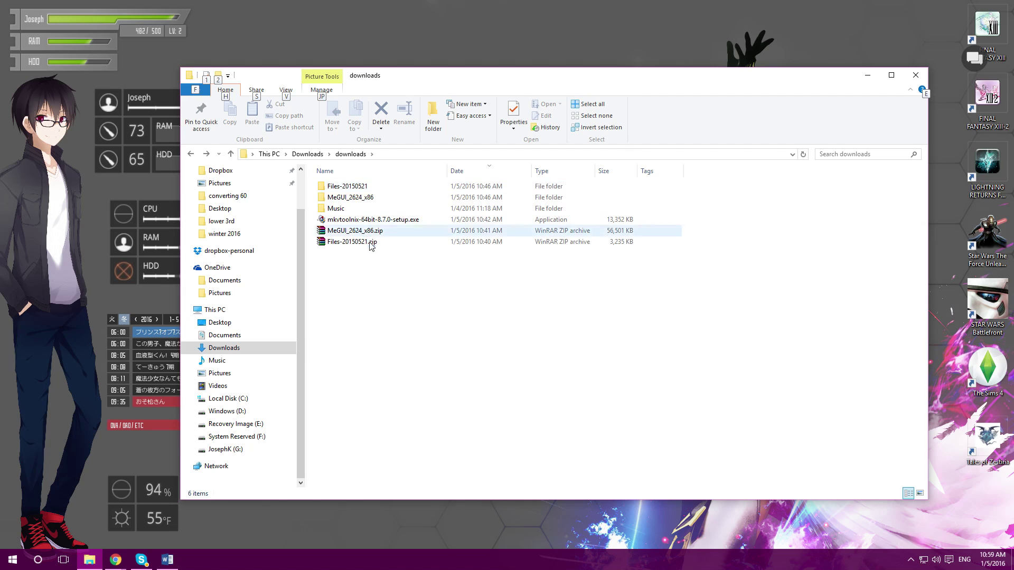
- Copy the four plugin files from Files-20150521\Files-20150521\tools\avisynth_plugin
{"action": "double_click", "coordinate": [357, 187]}
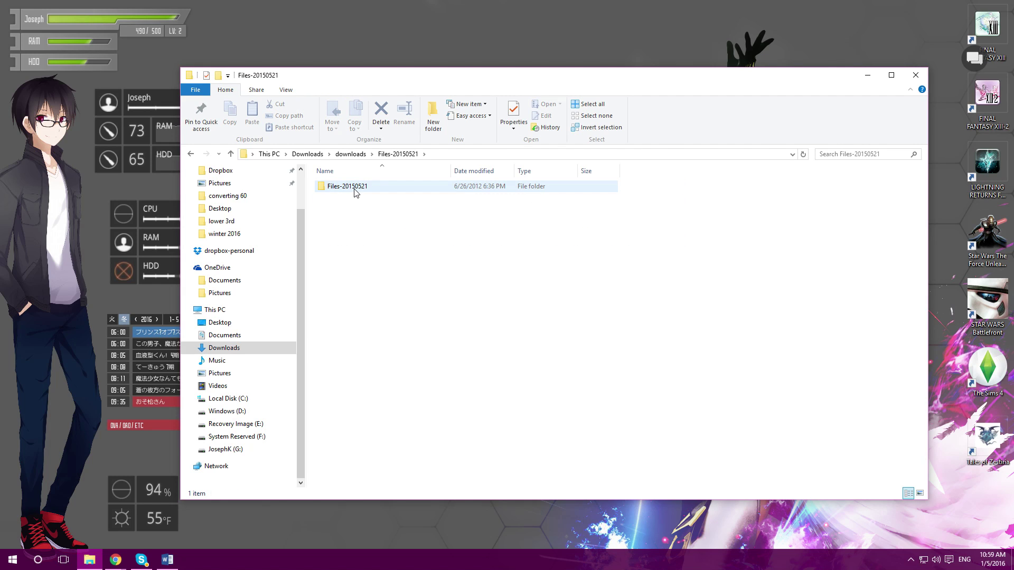
{"action": "double_click", "coordinate": [353, 189]}
{"action": "left_click", "coordinate": [347, 188]}
{"action": "double_click", "coordinate": [348, 189]}
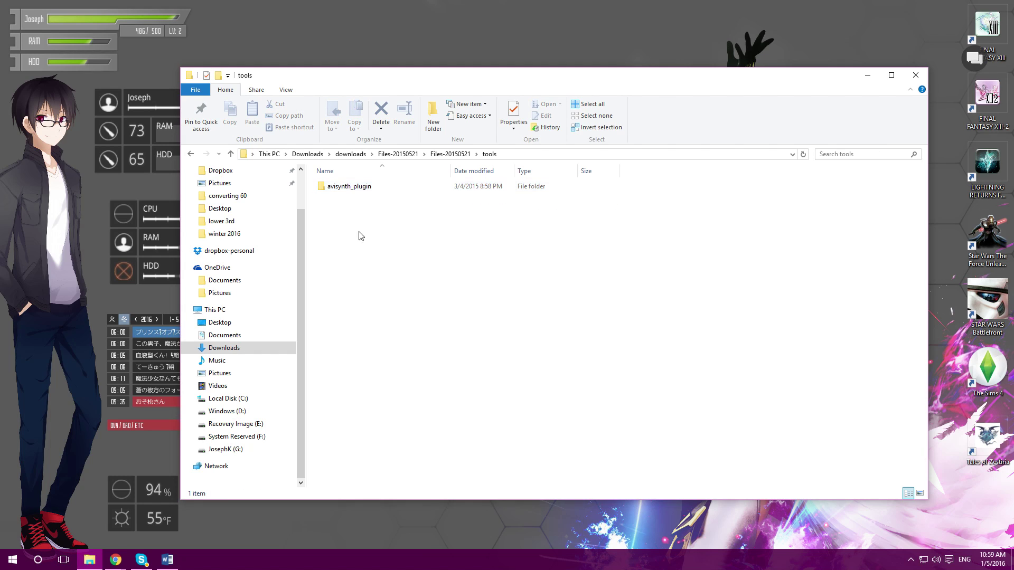
{"action": "double_click", "coordinate": [348, 189]}
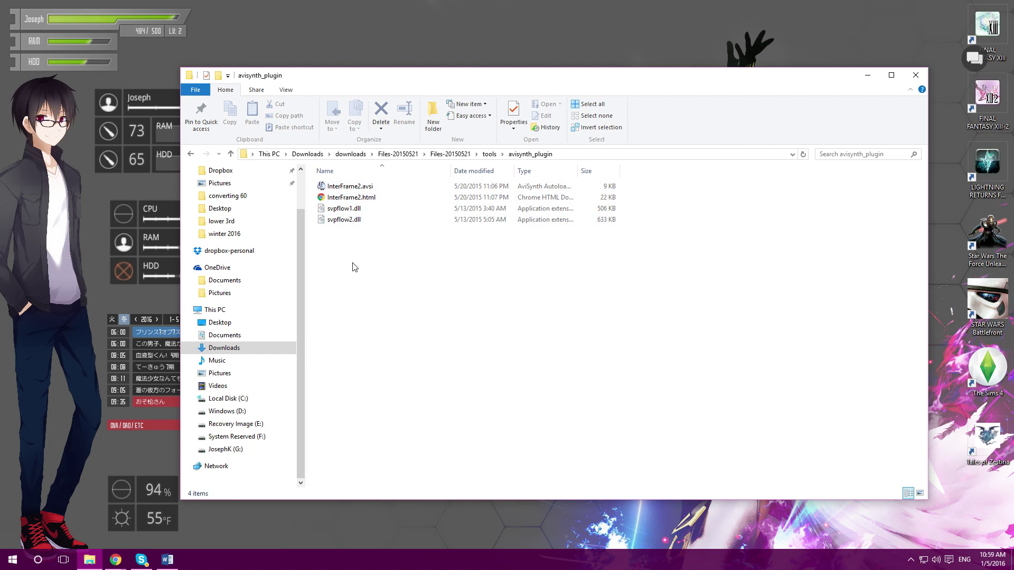
{"action": "left_click_drag", "start_coordinate": [354, 281], "coordinate": [332, 183]}
{"action": "right_click", "coordinate": [354, 208]}
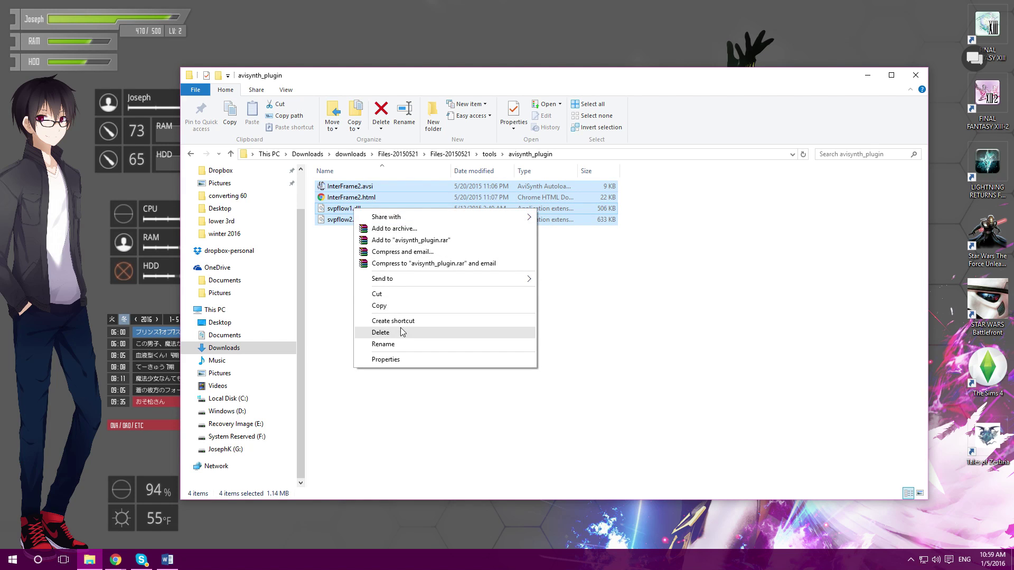
{"action": "left_click", "coordinate": [400, 308]}
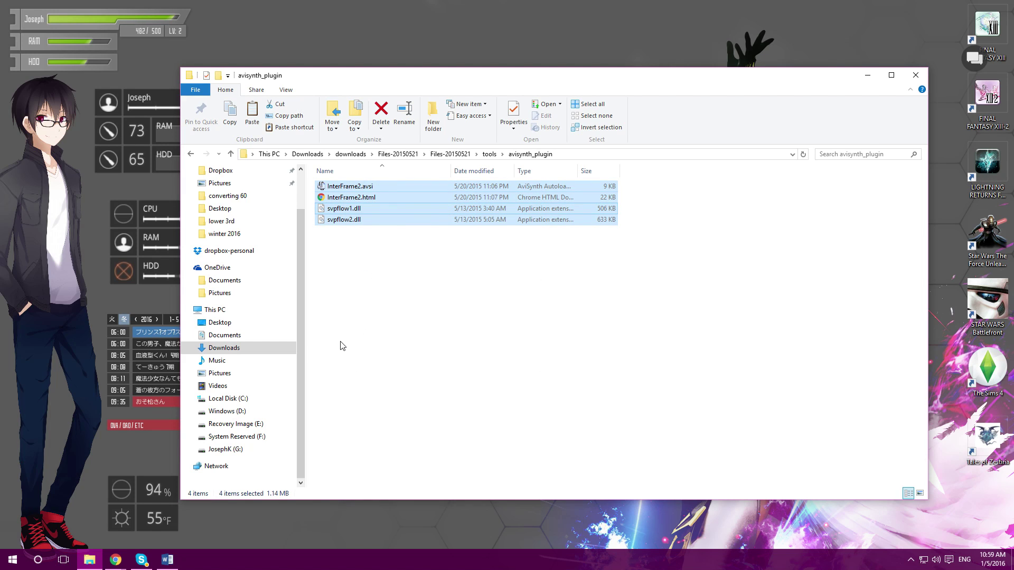
- Paste the plugin files into C:\Program Files (x86)\MeGUI\tools\avisynth_plugin
{"action": "left_click", "coordinate": [250, 401]}
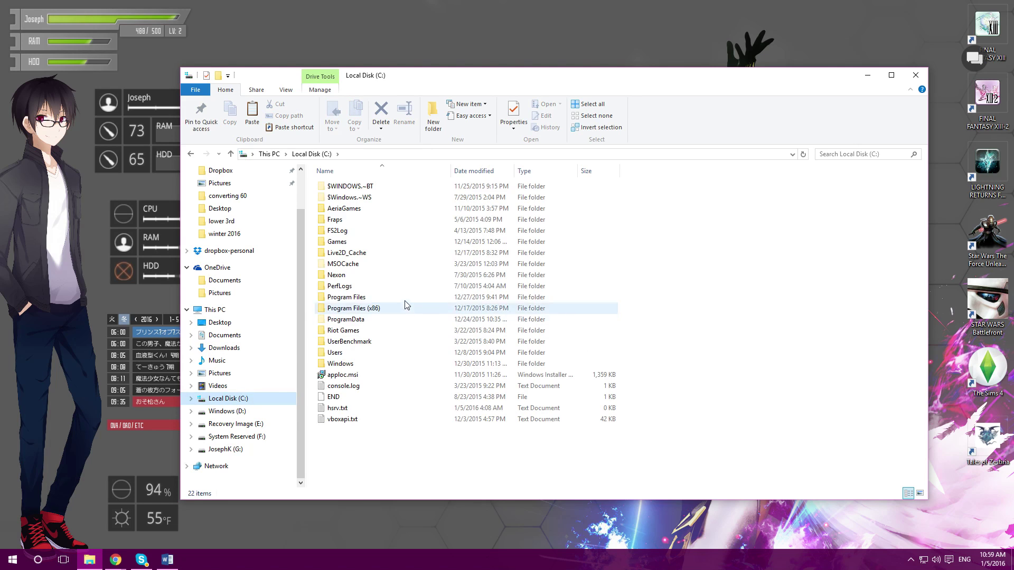
{"action": "double_click", "coordinate": [385, 316]}
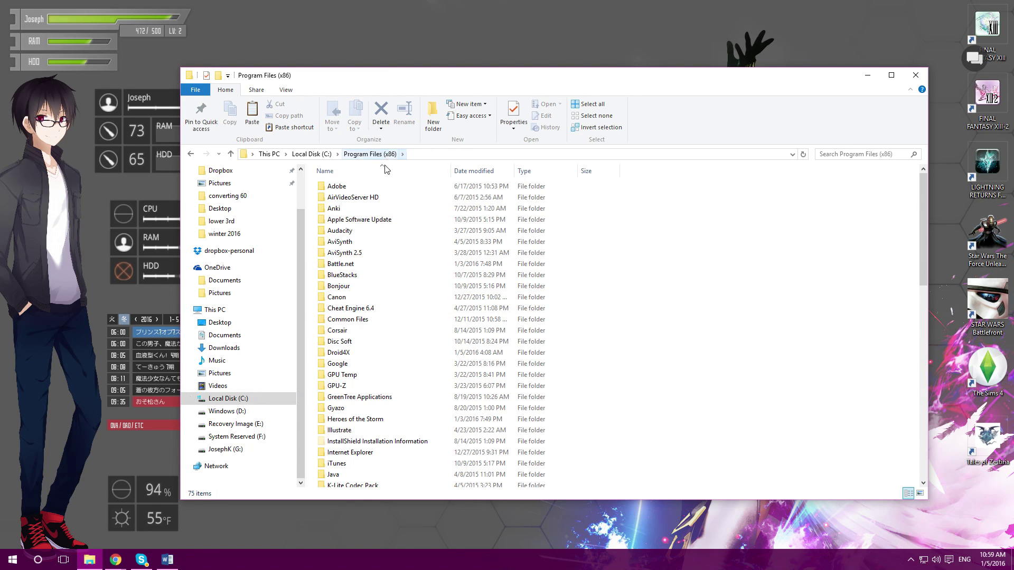
{"action": "scroll", "coordinate": [380, 221], "scroll_direction": "down", "scroll_amount": 3}
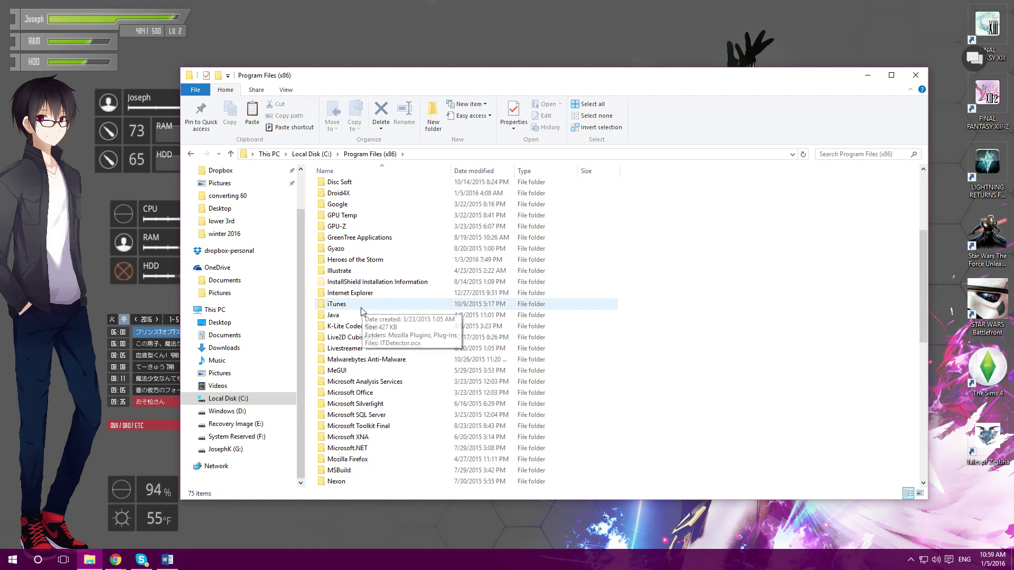
{"action": "double_click", "coordinate": [338, 437]}
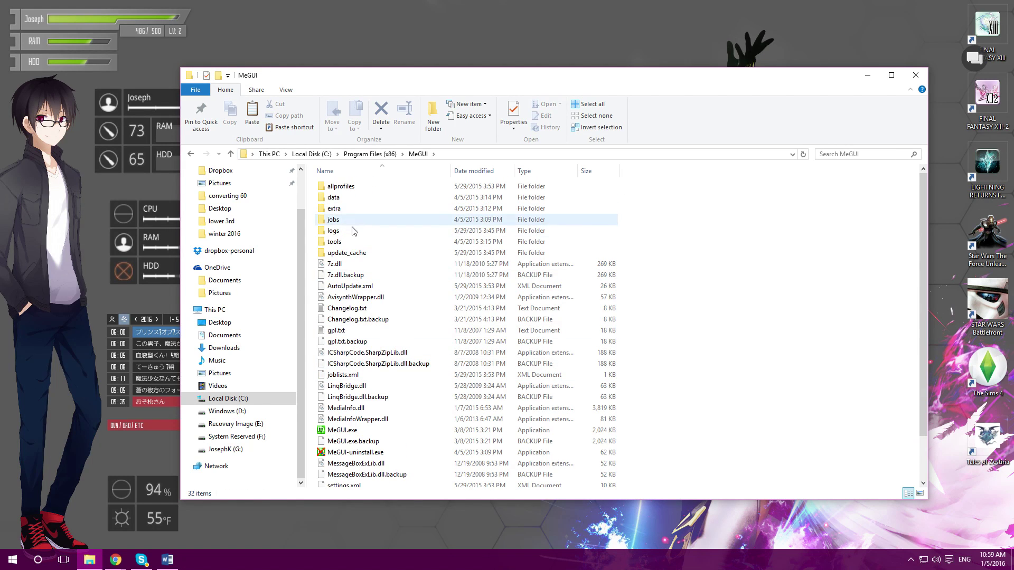
{"action": "double_click", "coordinate": [349, 241]}
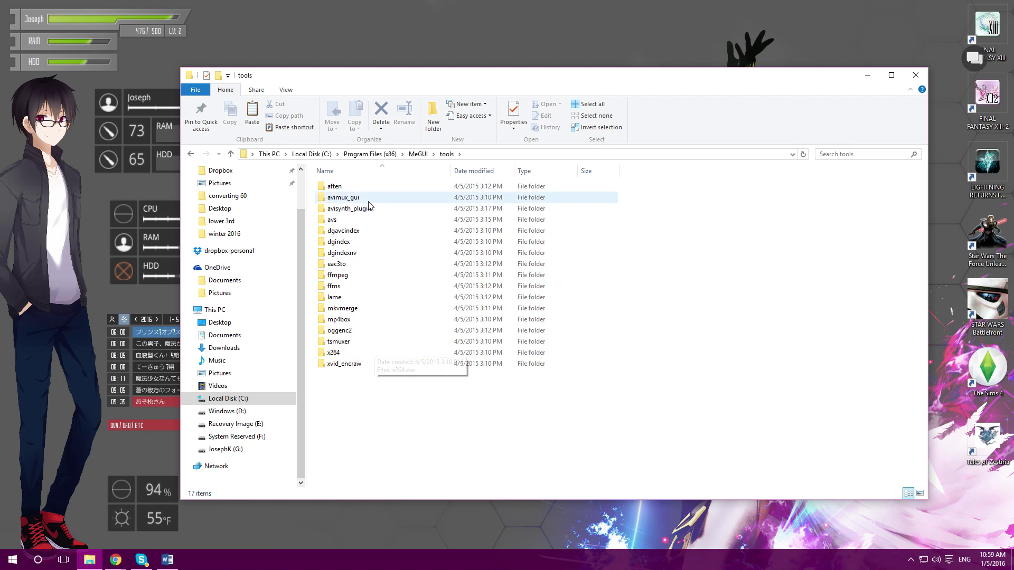
{"action": "double_click", "coordinate": [343, 210]}
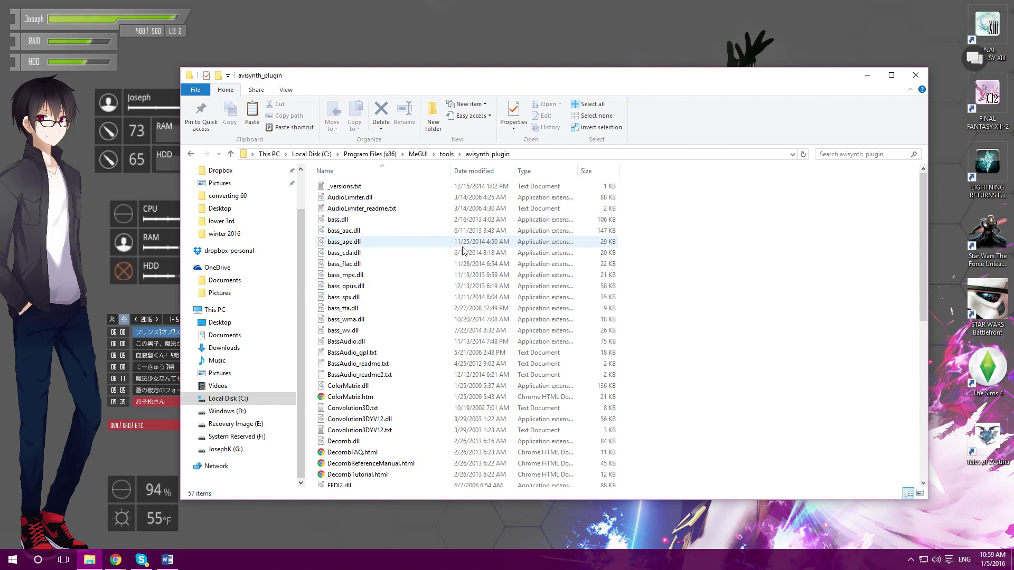
{"action": "scroll", "coordinate": [774, 312], "scroll_direction": "down", "scroll_amount": 10}
{"action": "right_click", "coordinate": [775, 313]}
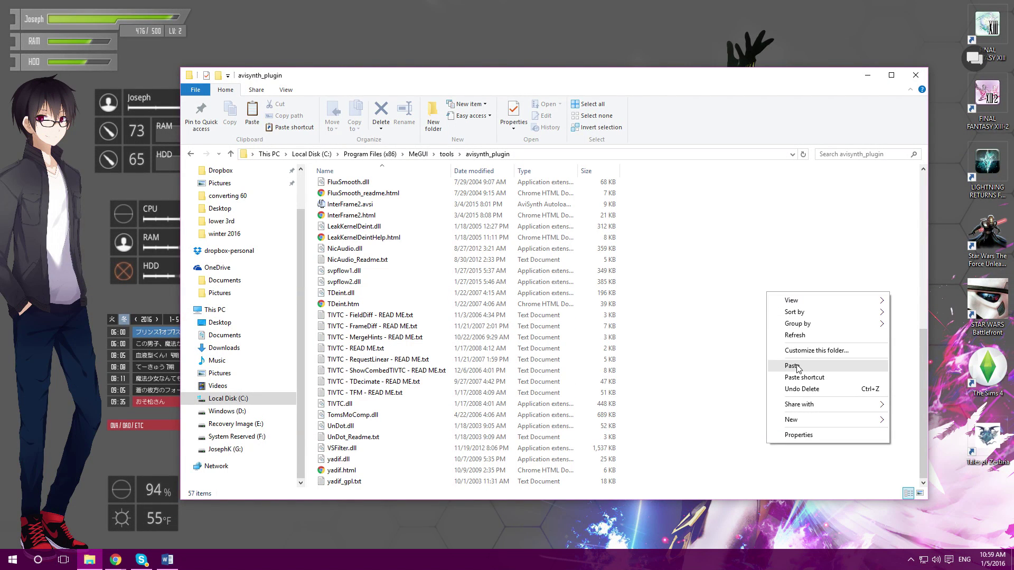
{"action": "left_click", "coordinate": [737, 248]}
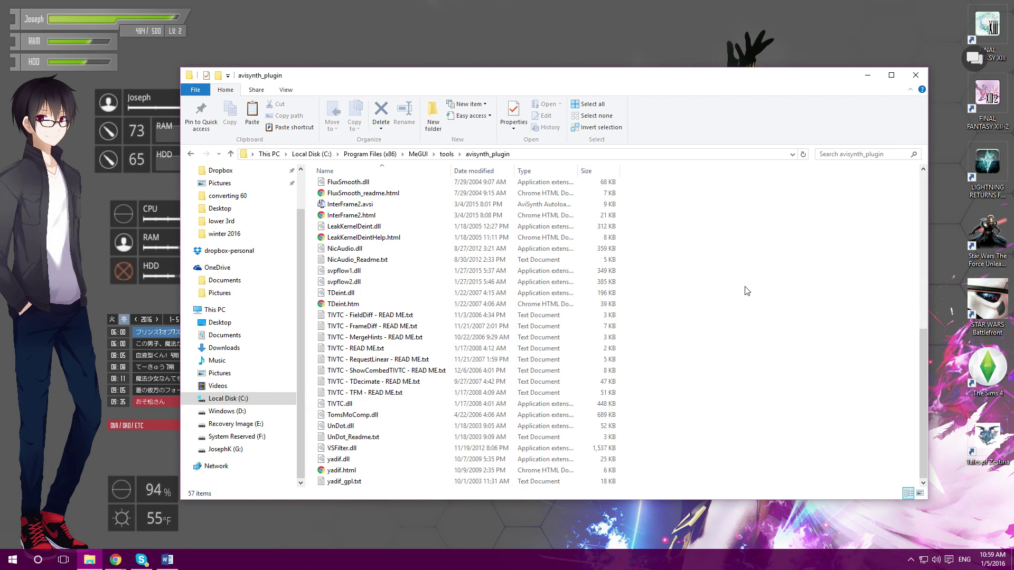
{"action": "key", "text": "alt+Tab"}
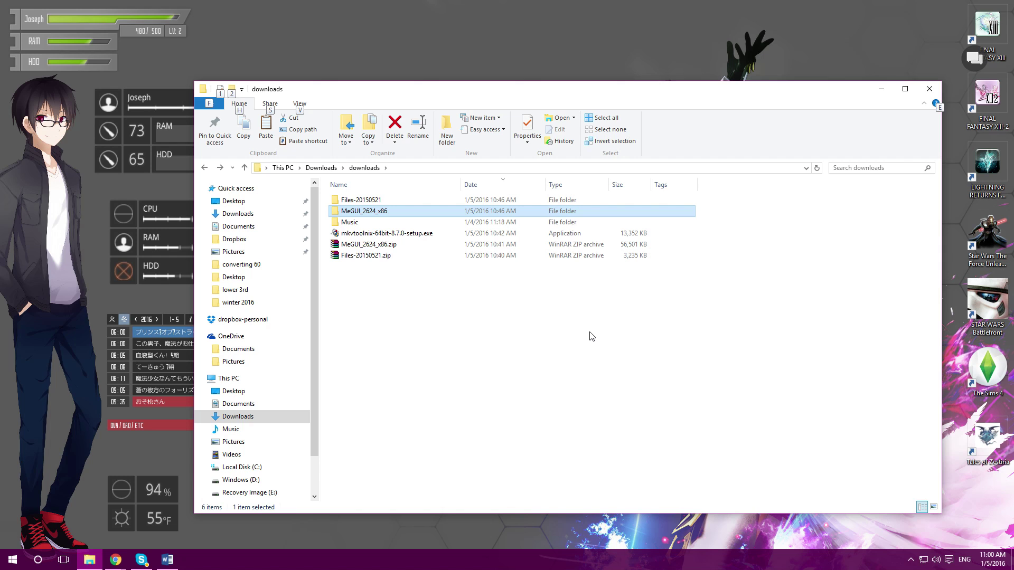
- Open the MeGUI_2624_x86 folder in downloads and run MeGUI.exe
{"action": "double_click", "coordinate": [396, 211]}
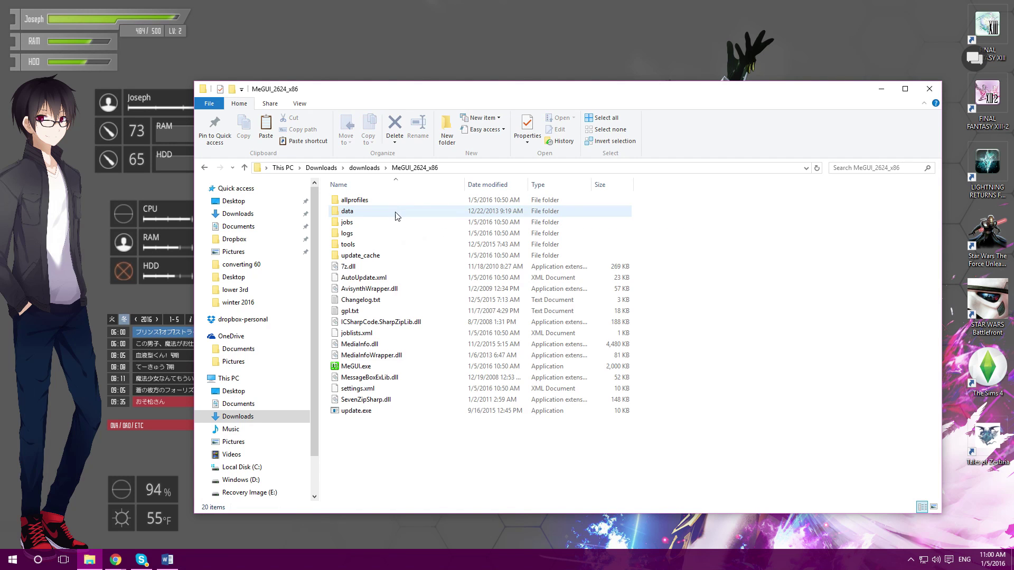
{"action": "double_click", "coordinate": [369, 366]}
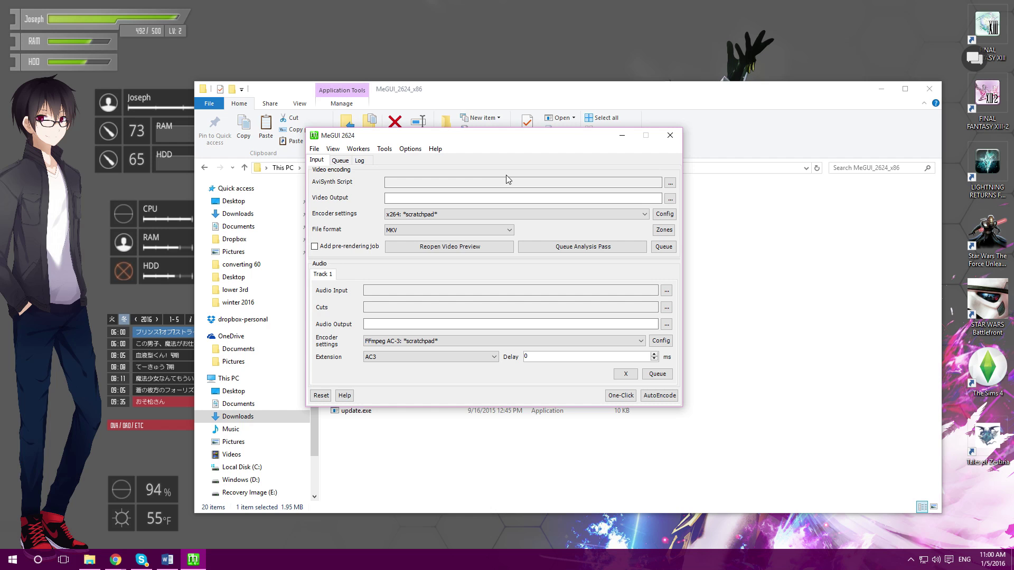
- Open the AviSynth script creator (Ctrl+R) and its profile configuration dialog
{"action": "key", "text": "ctrl+r"}
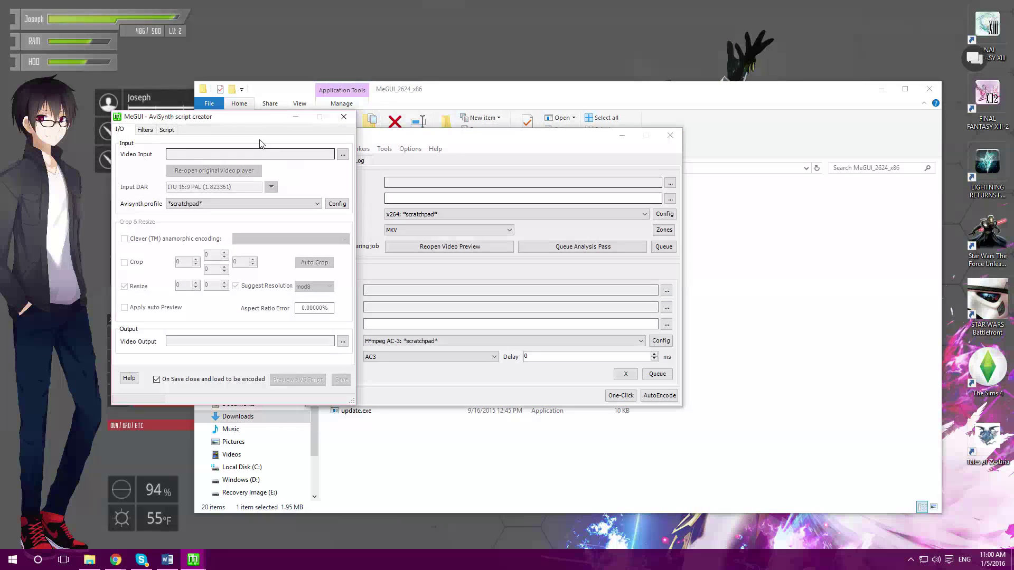
{"action": "left_click_drag", "start_coordinate": [245, 137], "coordinate": [425, 122]}
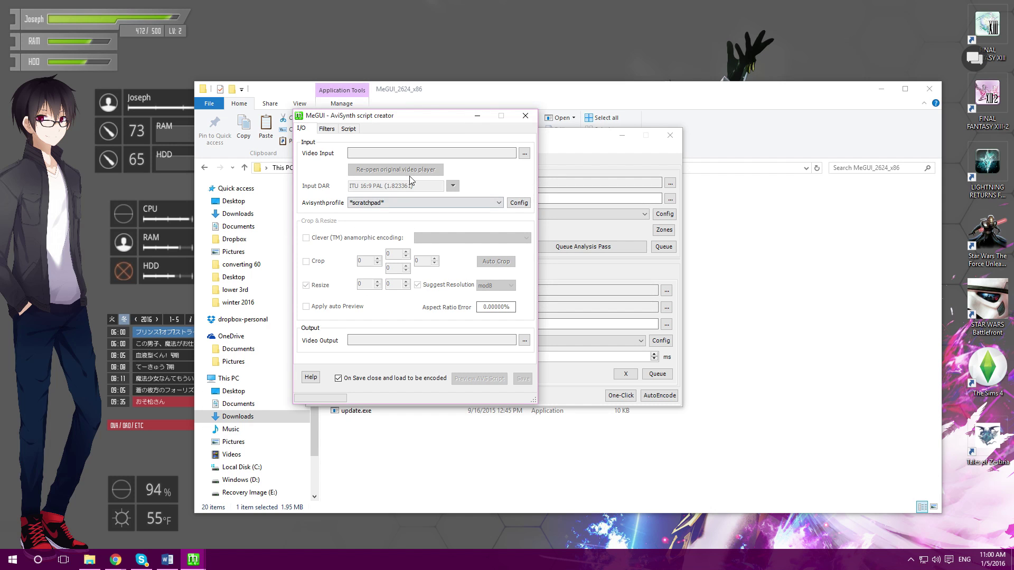
{"action": "left_click", "coordinate": [519, 202]}
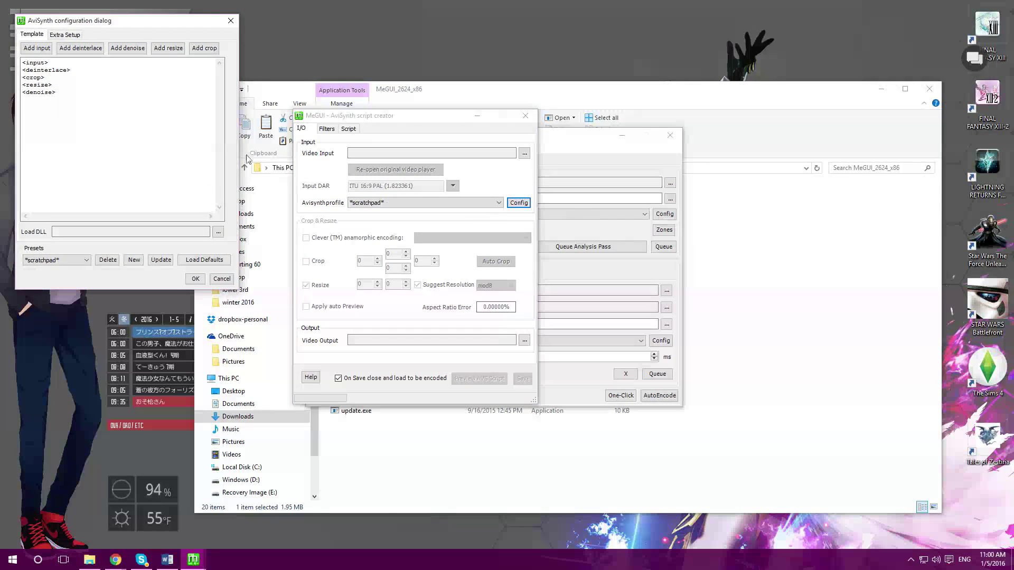
{"action": "left_click_drag", "start_coordinate": [114, 19], "coordinate": [485, 133]}
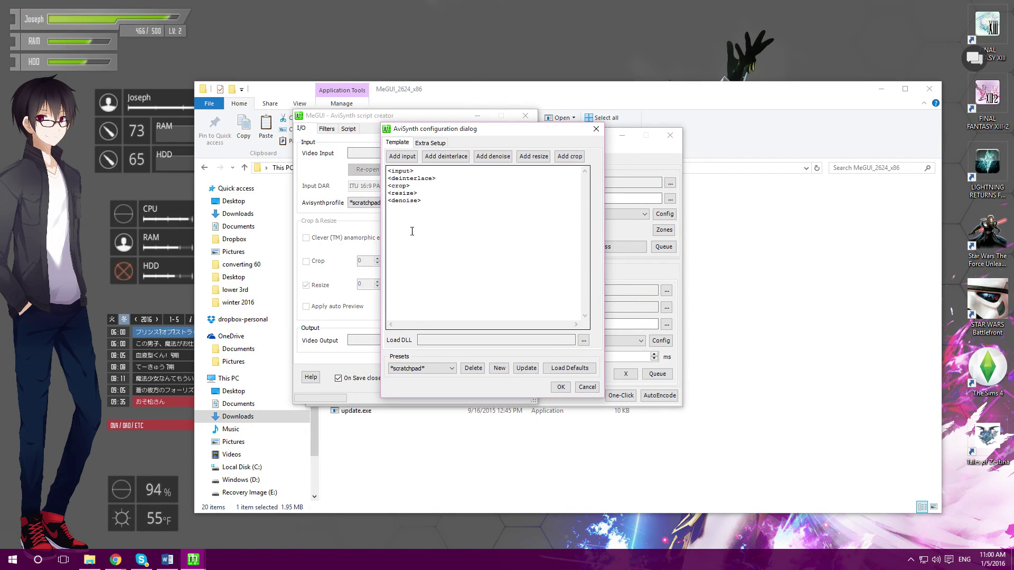
- Replace the template with the pasted InterFrame script and add a line below InterFrame(Cores=Cores)
{"action": "left_click", "coordinate": [435, 211]}
{"action": "left_click", "coordinate": [454, 261]}
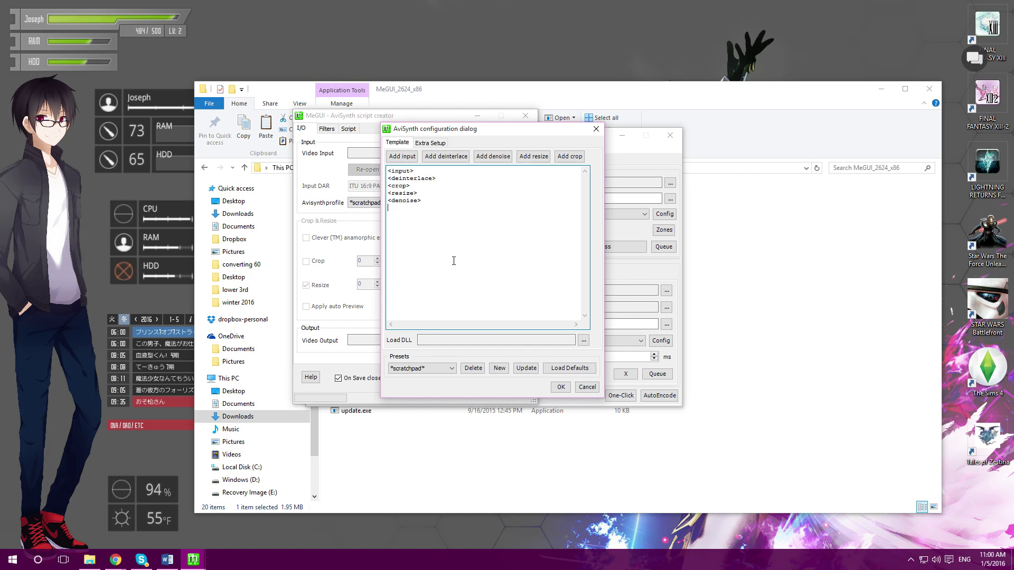
{"action": "key", "text": "ctrl+a"}
{"action": "left_click", "coordinate": [456, 242]}
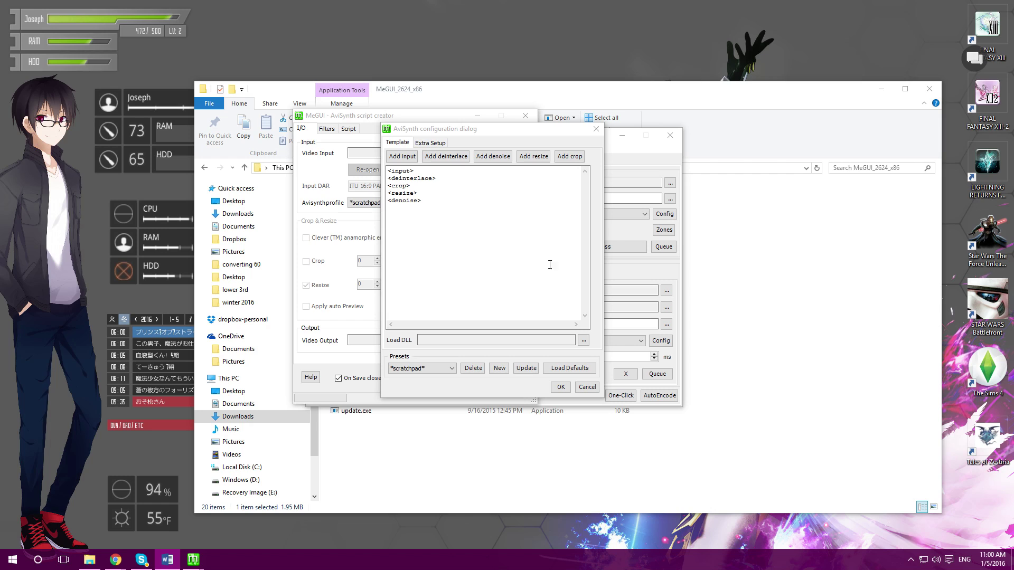
{"action": "left_click", "coordinate": [503, 214]}
{"action": "key", "text": "ctrl+a"}
{"action": "key", "text": "ctrl+v"}
{"action": "key", "text": "ctrl+a"}
{"action": "key", "text": "ctrl+v"}
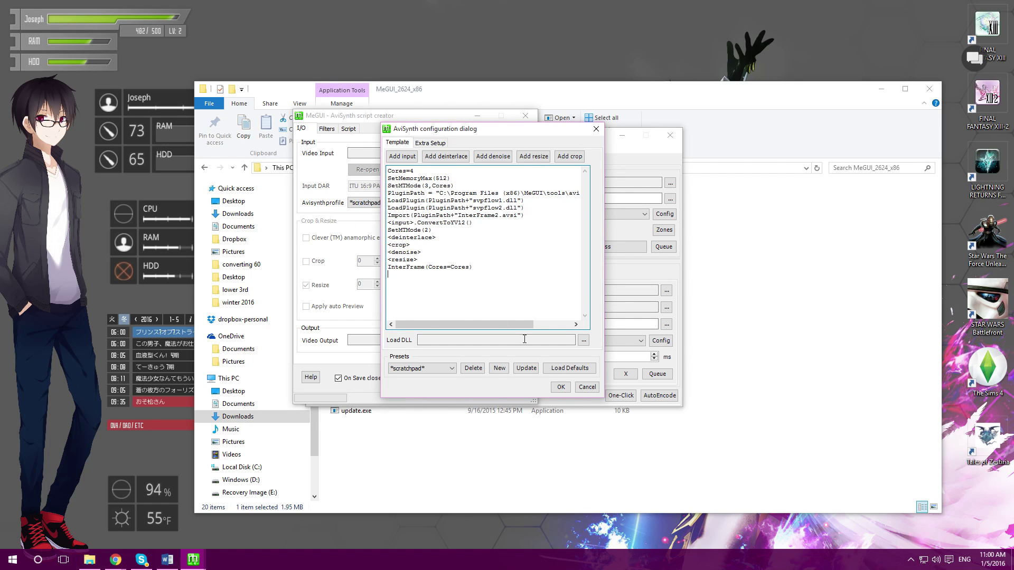
{"action": "key", "text": "ctrl+a"}
{"action": "left_click", "coordinate": [521, 304]}
{"action": "key", "text": "Return"}
- Type GPU=true on the empty last line of the template
{"action": "scroll", "coordinate": [509, 257], "scroll_direction": "right", "scroll_amount": 1}
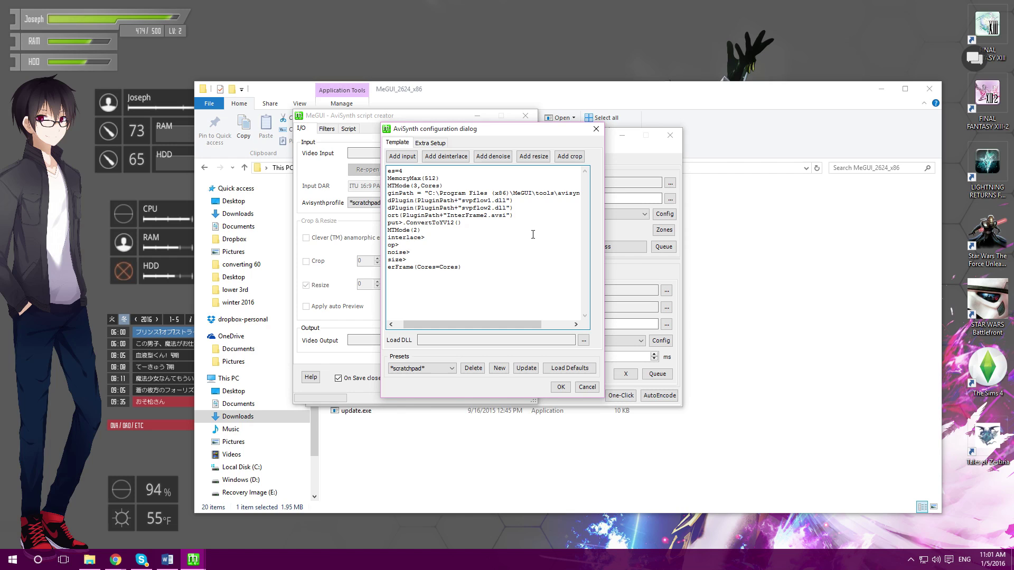
{"action": "left_click_drag", "start_coordinate": [428, 193], "coordinate": [563, 199]}
{"action": "left_click_drag", "start_coordinate": [515, 324], "coordinate": [436, 325]}
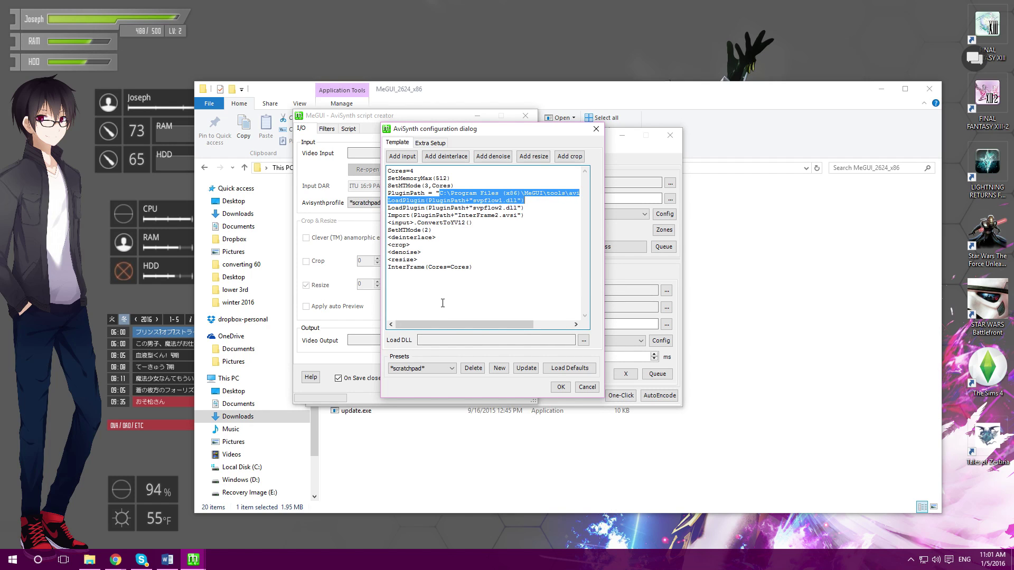
{"action": "left_click", "coordinate": [415, 172]}
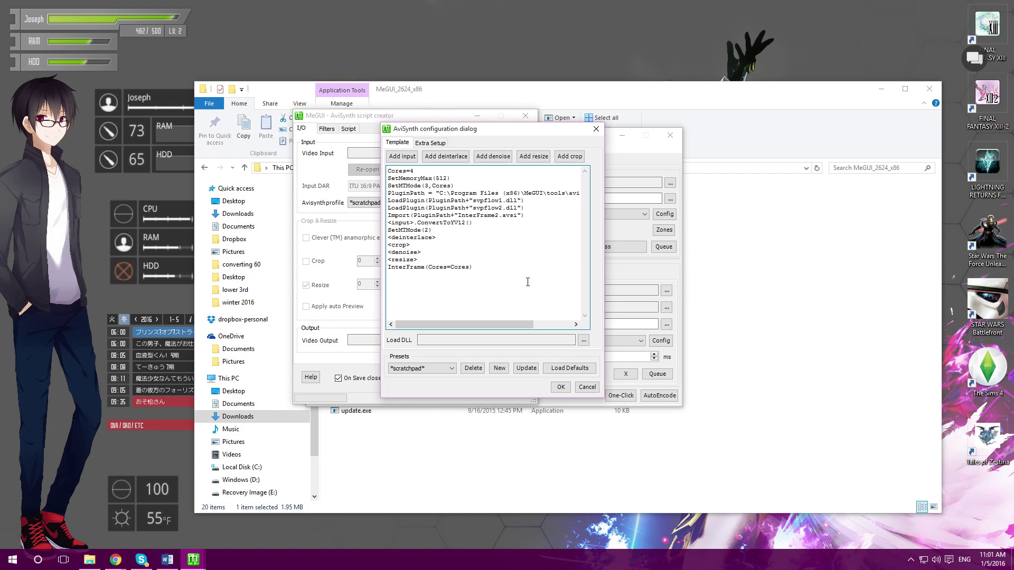
{"action": "left_click", "coordinate": [485, 273]}
{"action": "type", "text": "ure"}
{"action": "key", "text": "BackSpace"}
{"action": "type", "text": "ue"}
- Save the edited template as a new preset named '60 fps'
{"action": "left_click", "coordinate": [499, 368]}
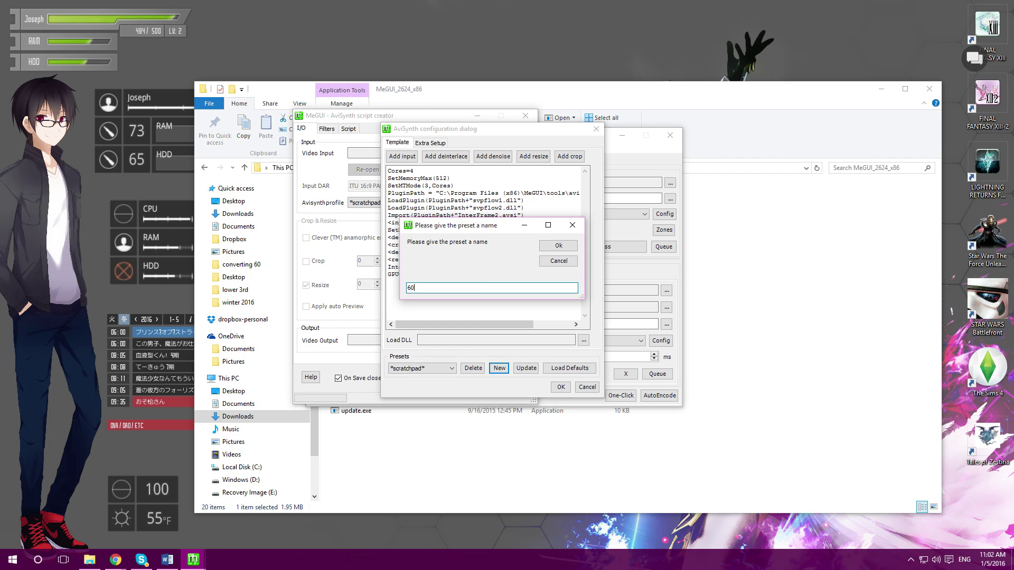
{"action": "type", "text": "60 fps"}
{"action": "left_click", "coordinate": [558, 246]}
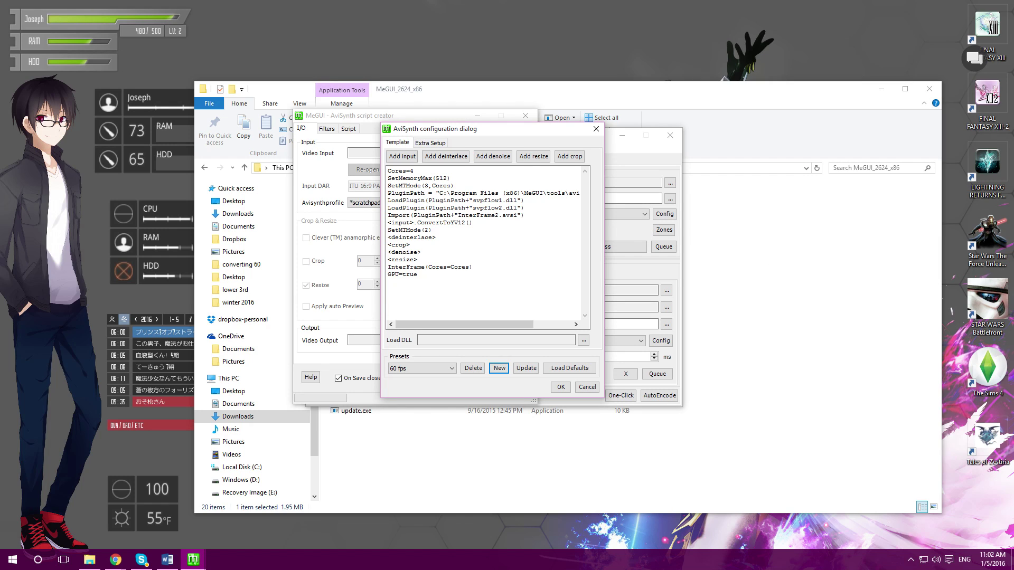
- Show the preset's Extra Setup options, then return to Chrome
{"action": "left_click", "coordinate": [435, 144]}
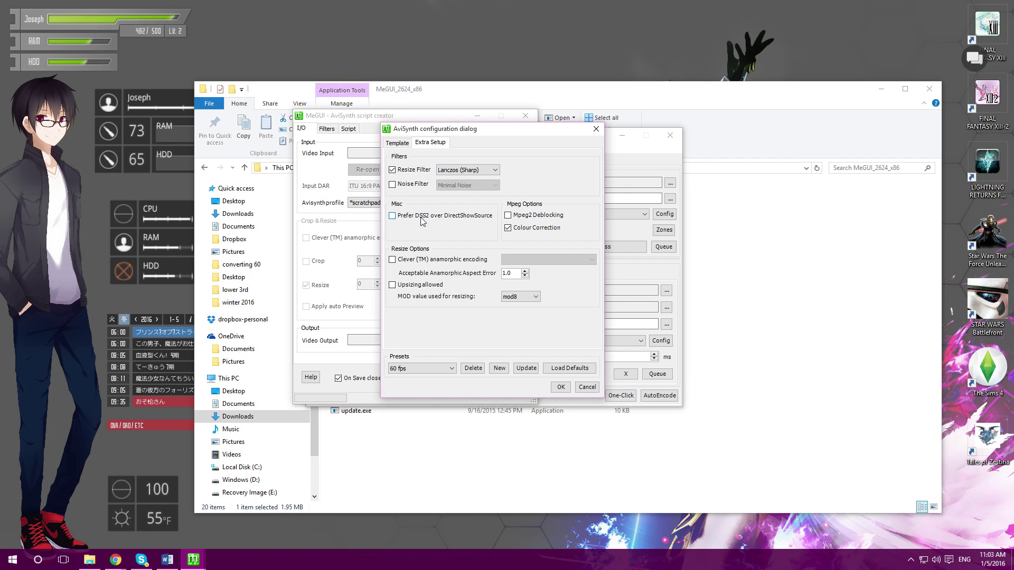
{"action": "mouse_move", "coordinate": [119, 564]}
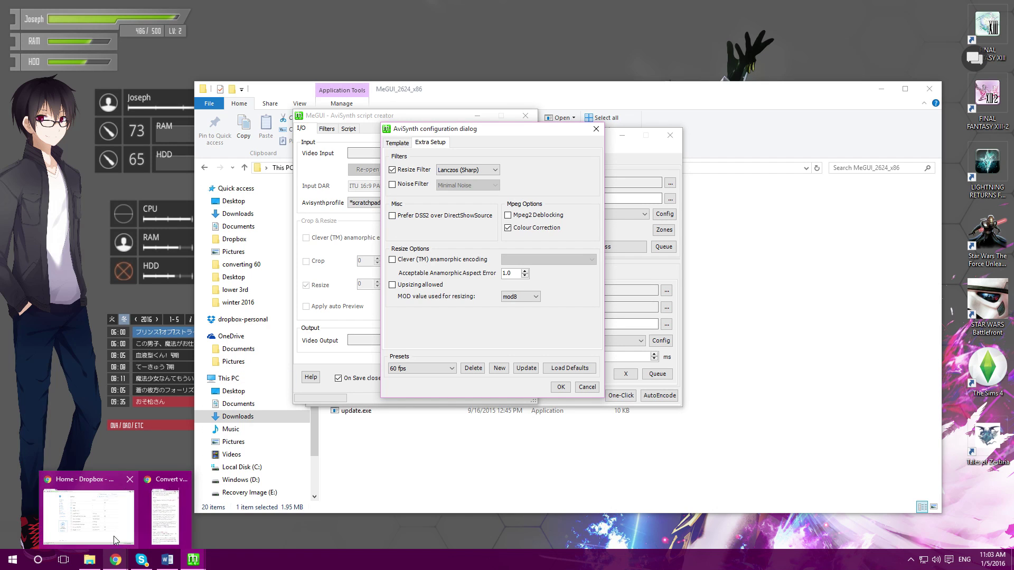
{"action": "left_click", "coordinate": [110, 503]}
- Search 'haali media splitter' and download MatroskaSplitter.exe from haali.su/mkv
{"action": "left_click", "coordinate": [226, 33]}
{"action": "type", "text": "haali media splitter"}
{"action": "key", "text": "Return"}
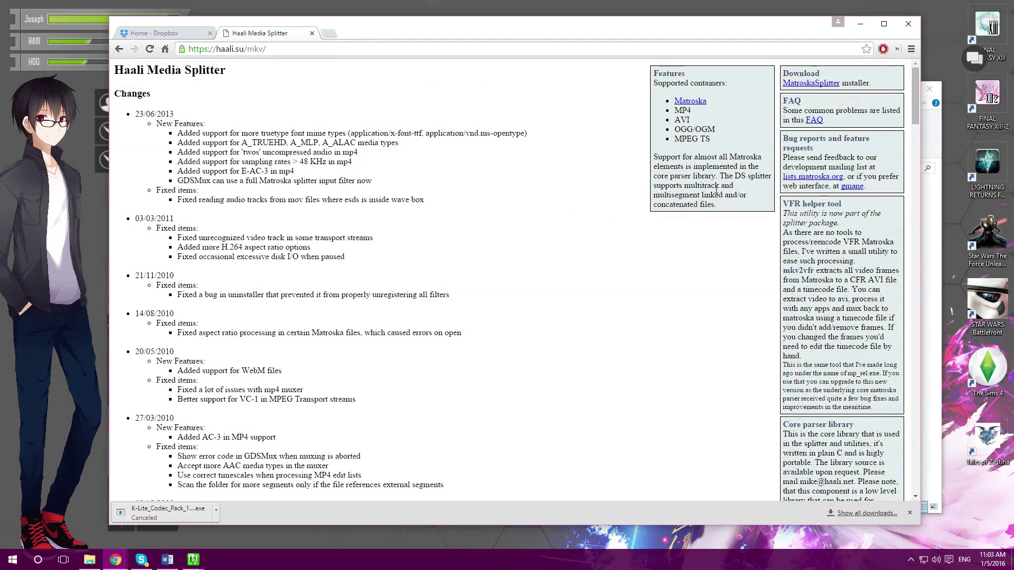
{"action": "left_click", "coordinate": [813, 84]}
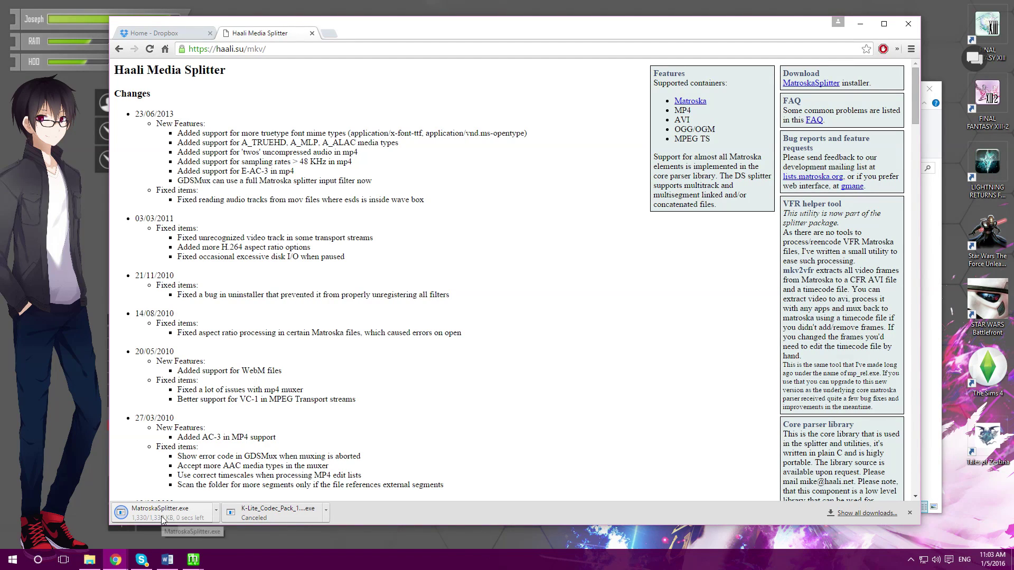
{"action": "left_click", "coordinate": [137, 515]}
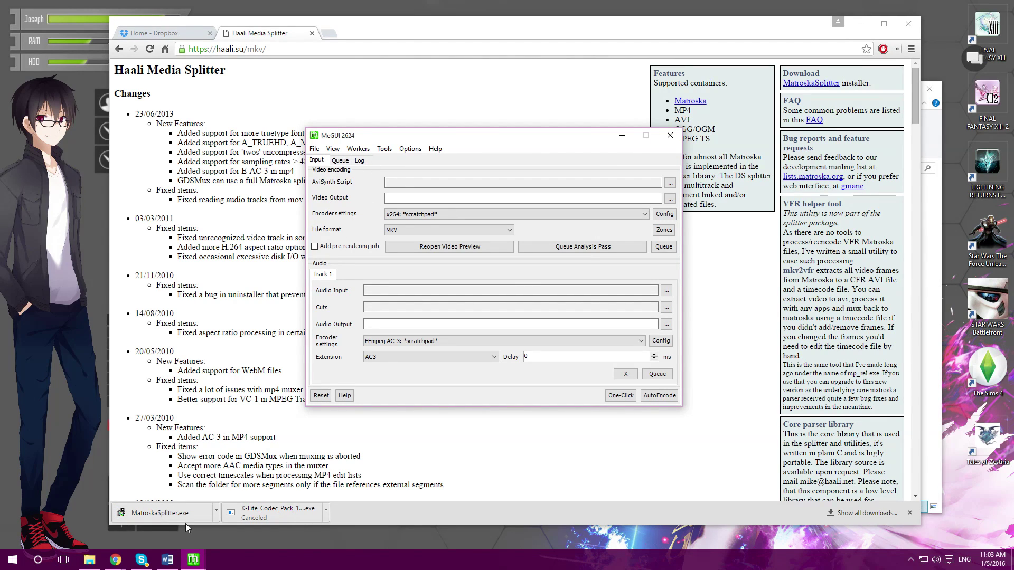
- Enable 'Prefer DSS2 over DirectShowSource' and save it into the 60 fps profile
{"action": "mouse_move", "coordinate": [193, 560]}
{"action": "left_click", "coordinate": [269, 504]}
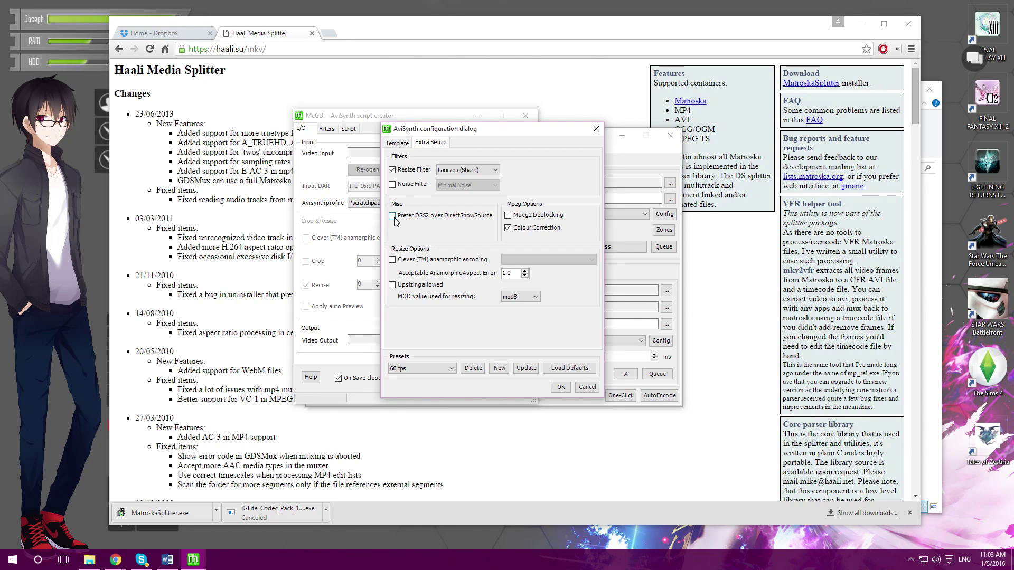
{"action": "left_click", "coordinate": [317, 454]}
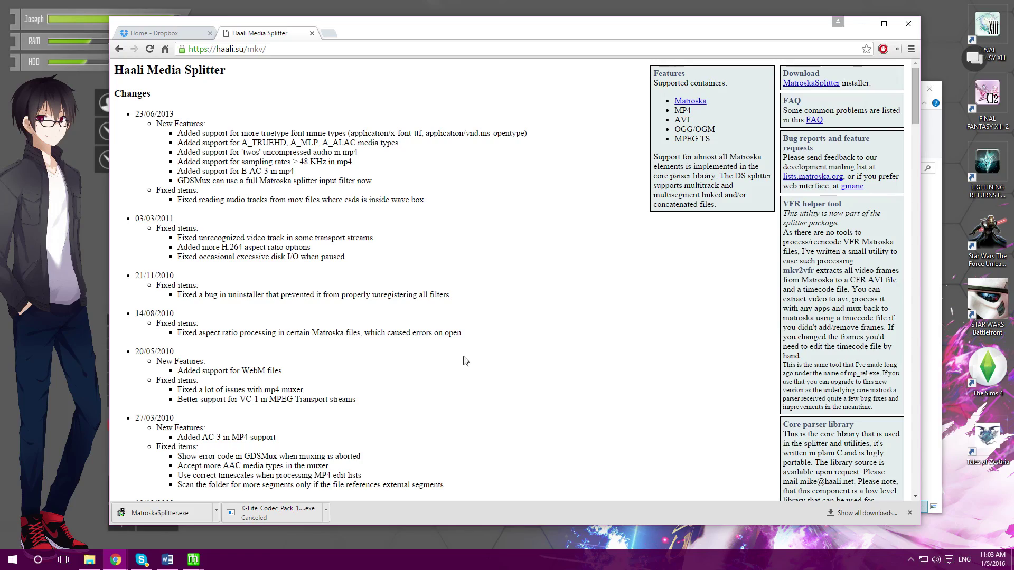
{"action": "mouse_move", "coordinate": [194, 559]}
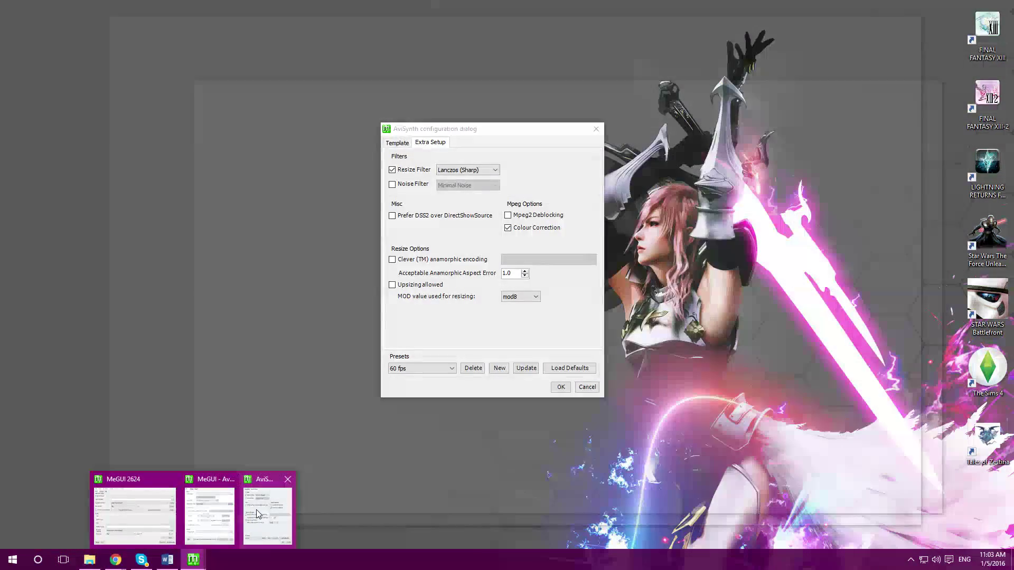
{"action": "left_click", "coordinate": [275, 517]}
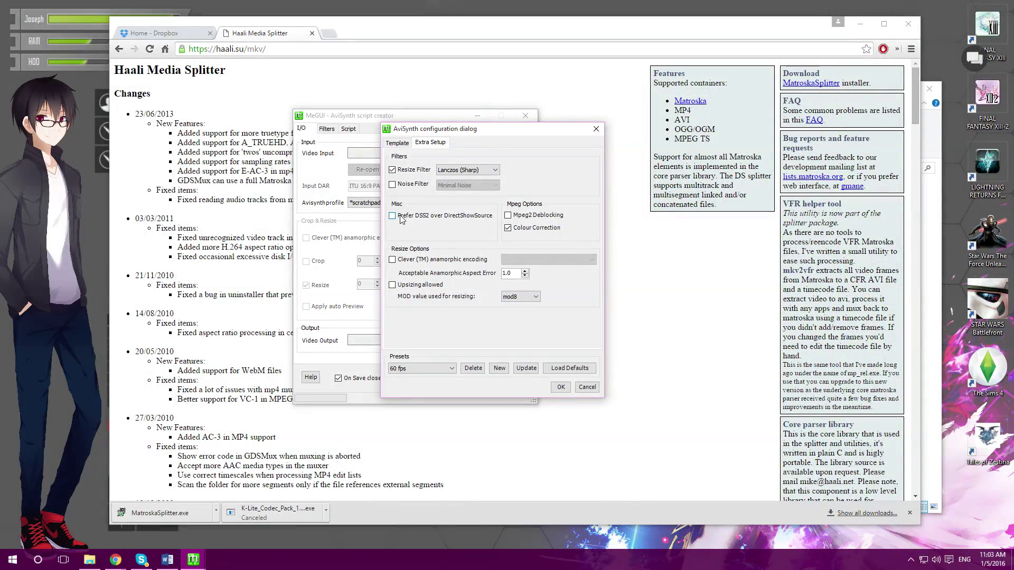
{"action": "left_click", "coordinate": [560, 387]}
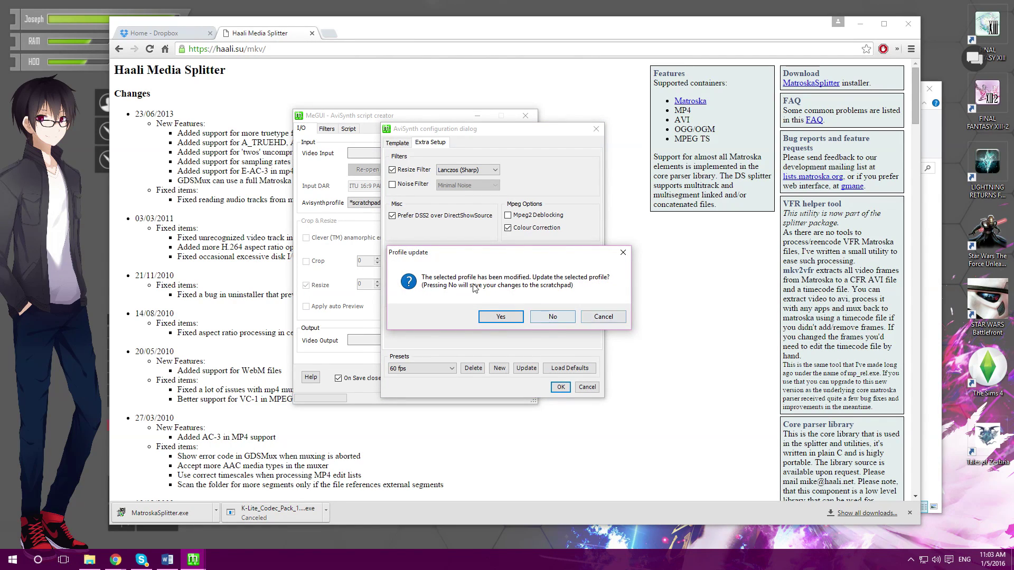
{"action": "left_click", "coordinate": [501, 317]}
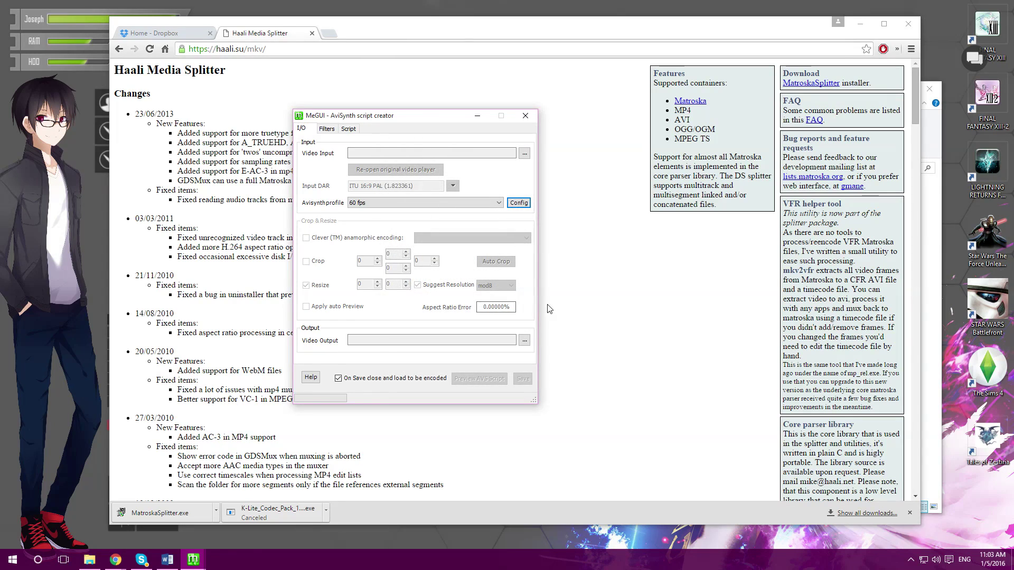
- Close the AviSynth script creator window
{"action": "left_click_drag", "start_coordinate": [417, 119], "coordinate": [460, 105]}
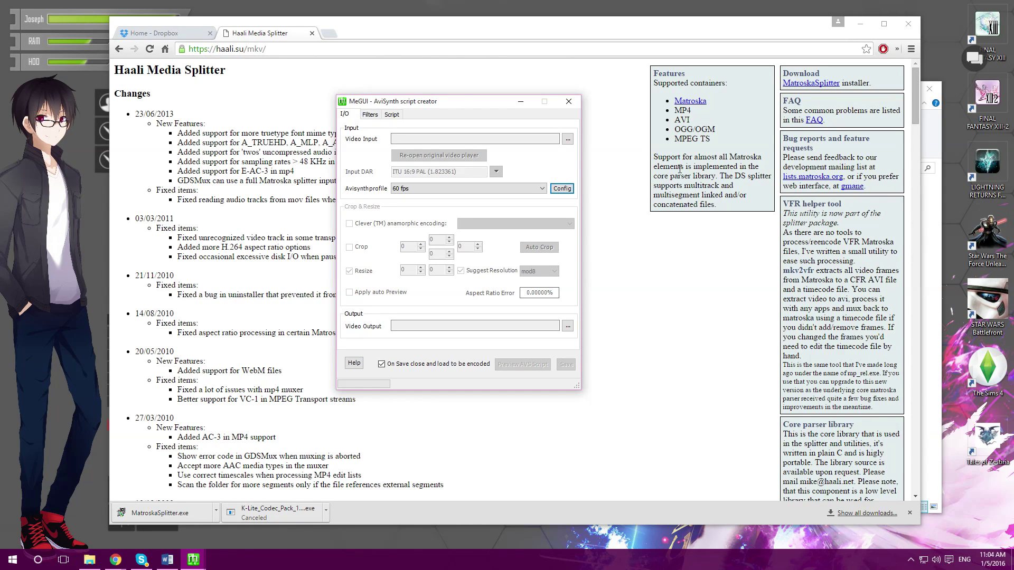
{"action": "left_click_drag", "start_coordinate": [447, 104], "coordinate": [466, 96]}
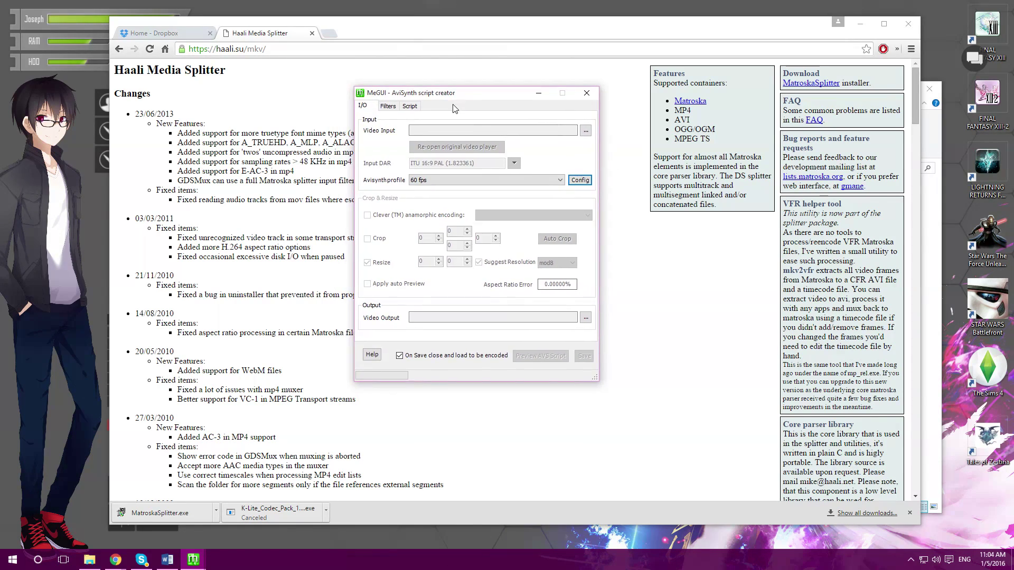
{"action": "left_click", "coordinate": [593, 95]}
{"action": "left_click", "coordinate": [328, 34]}
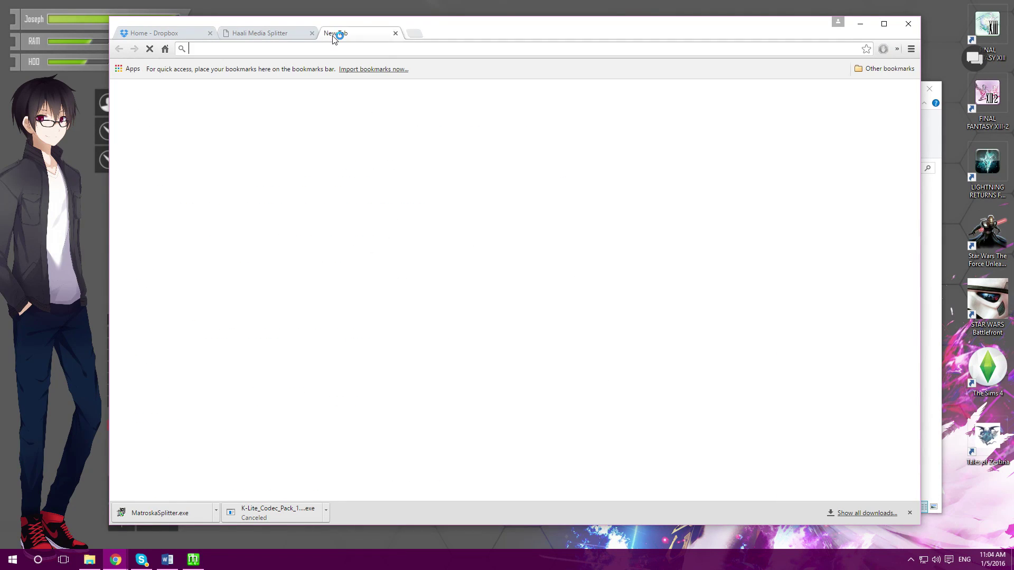
- Google 'interframe gui' and open the InterFrameGUI – Download result
{"action": "type", "text": "inter"}
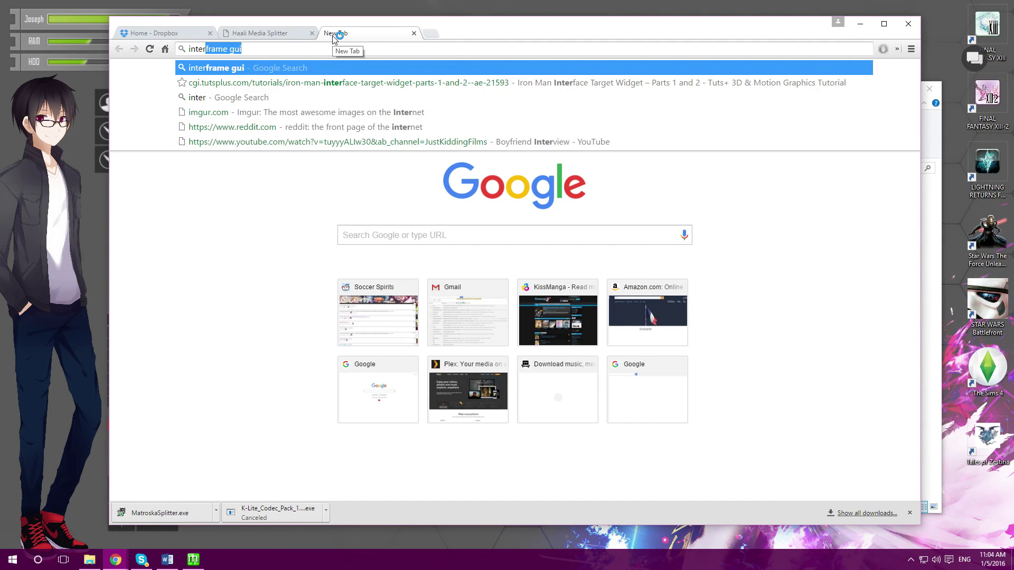
{"action": "key", "text": "Down"}
{"action": "key", "text": "Up"}
{"action": "key", "text": "Return"}
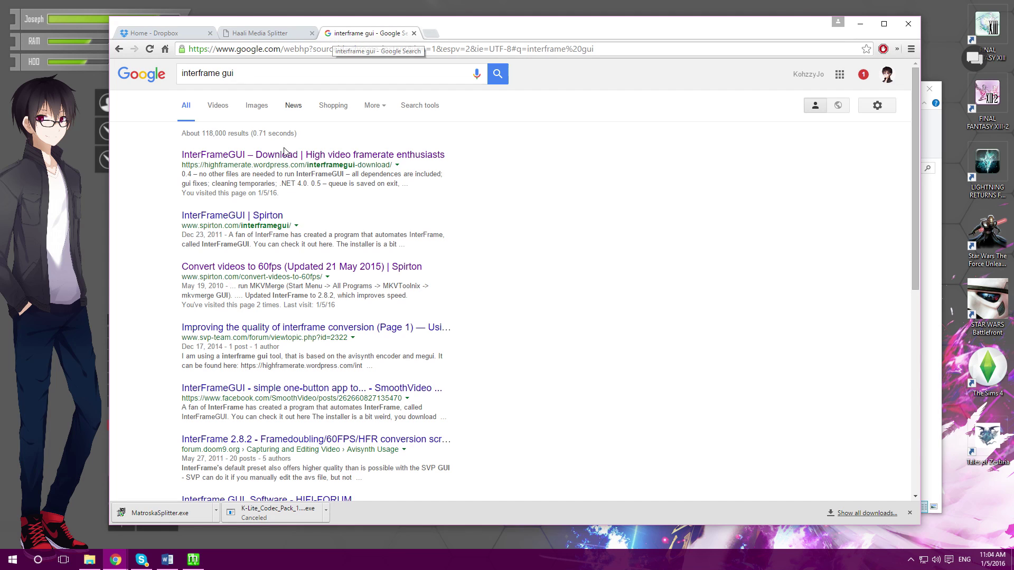
{"action": "left_click", "coordinate": [251, 156]}
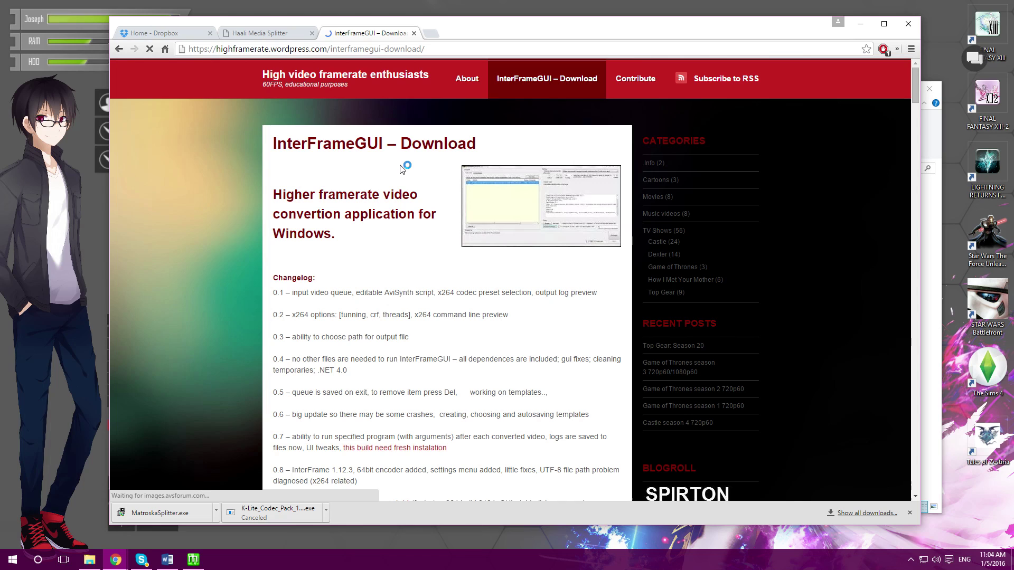
- Follow the Download link to the InterFrameGUI 1.2.0.144 page and click Install
{"action": "scroll", "coordinate": [528, 190], "scroll_direction": "down", "scroll_amount": 2}
{"action": "scroll", "coordinate": [469, 186], "scroll_direction": "up", "scroll_amount": 2}
{"action": "scroll", "coordinate": [385, 215], "scroll_direction": "down", "scroll_amount": 9}
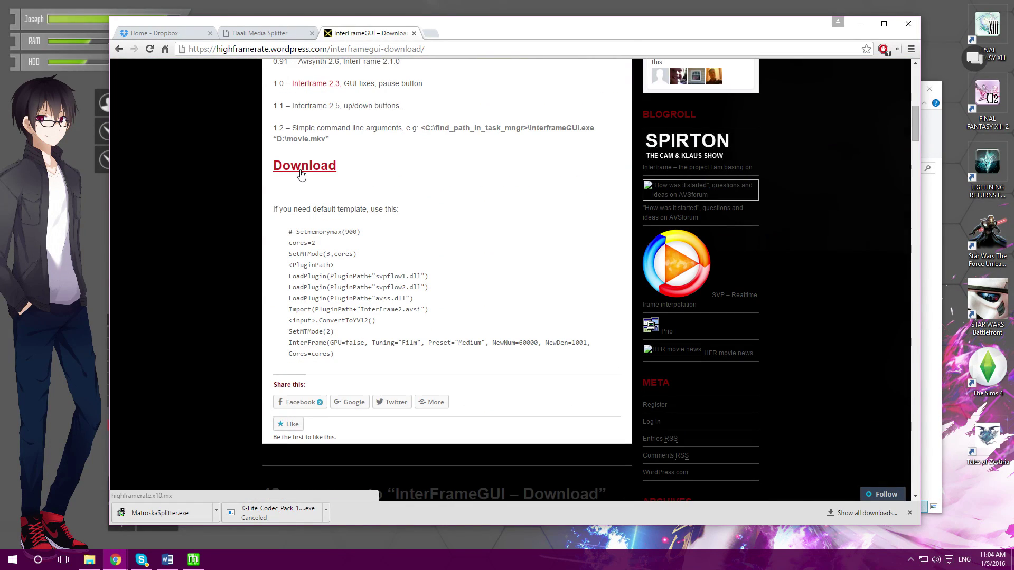
{"action": "left_click", "coordinate": [301, 167]}
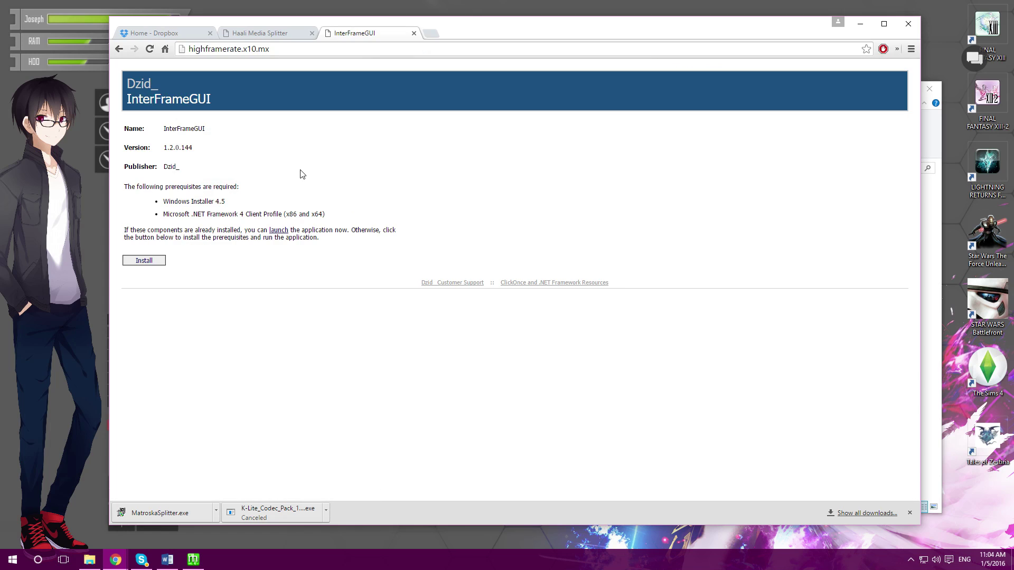
{"action": "left_click", "coordinate": [140, 260]}
{"action": "left_click", "coordinate": [89, 559]}
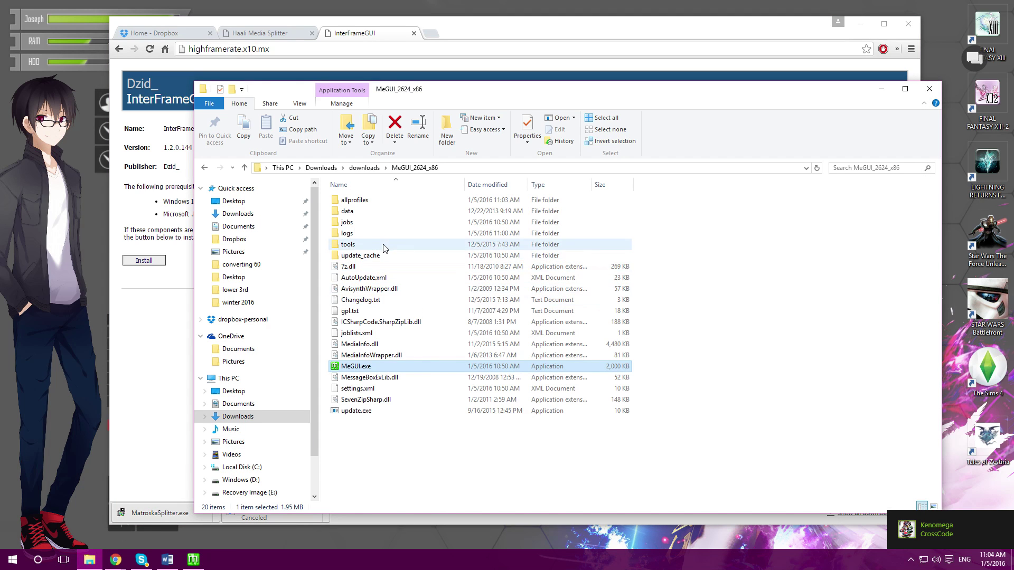
- Download the InterFrameGUI installer and run setup.exe from the Downloads folder
{"action": "left_click", "coordinate": [239, 214]}
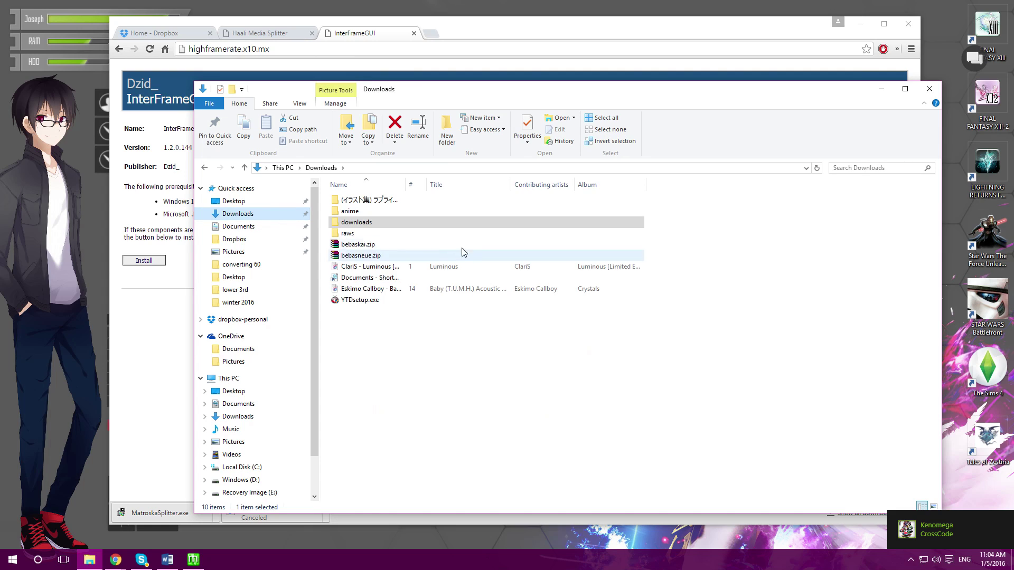
{"action": "double_click", "coordinate": [364, 226]}
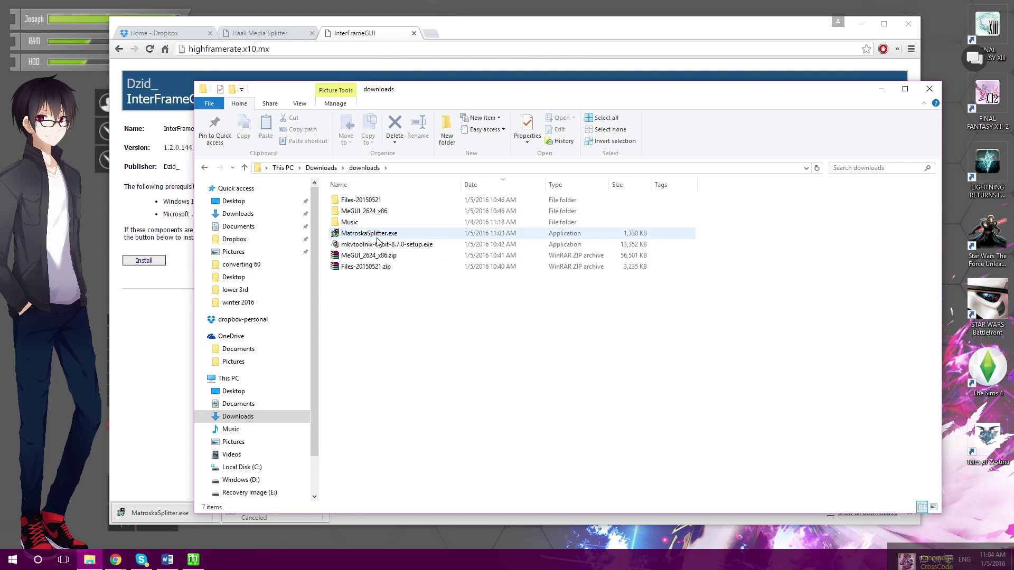
{"action": "left_click", "coordinate": [178, 344]}
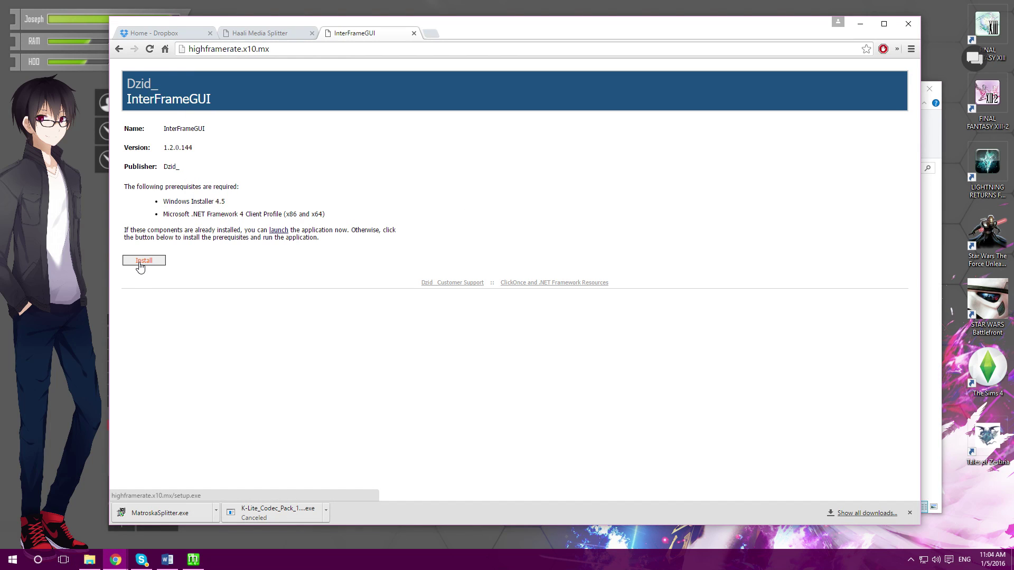
{"action": "left_click", "coordinate": [141, 261]}
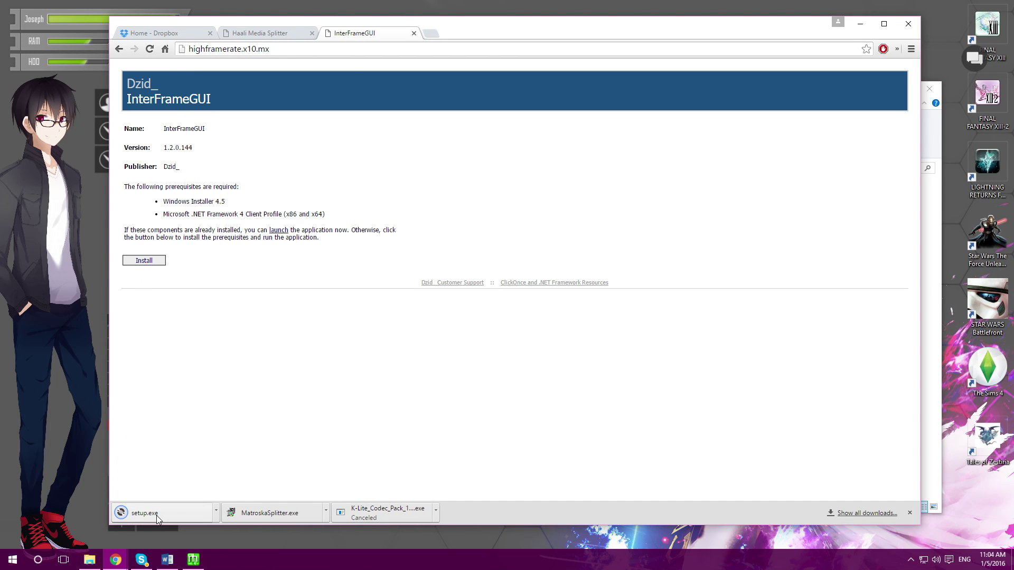
{"action": "left_click", "coordinate": [98, 564]}
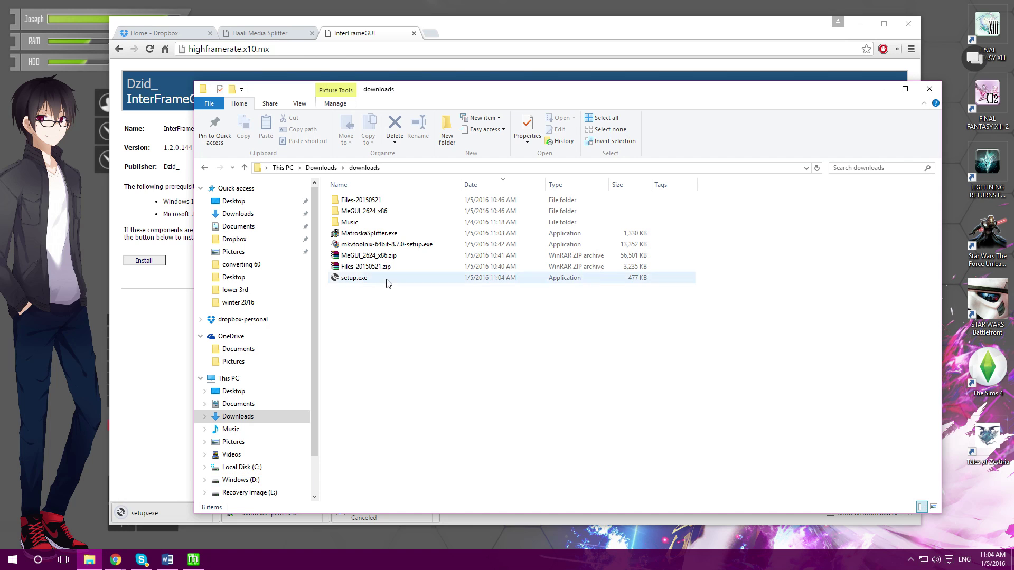
{"action": "left_click", "coordinate": [354, 284]}
{"action": "double_click", "coordinate": [354, 279]}
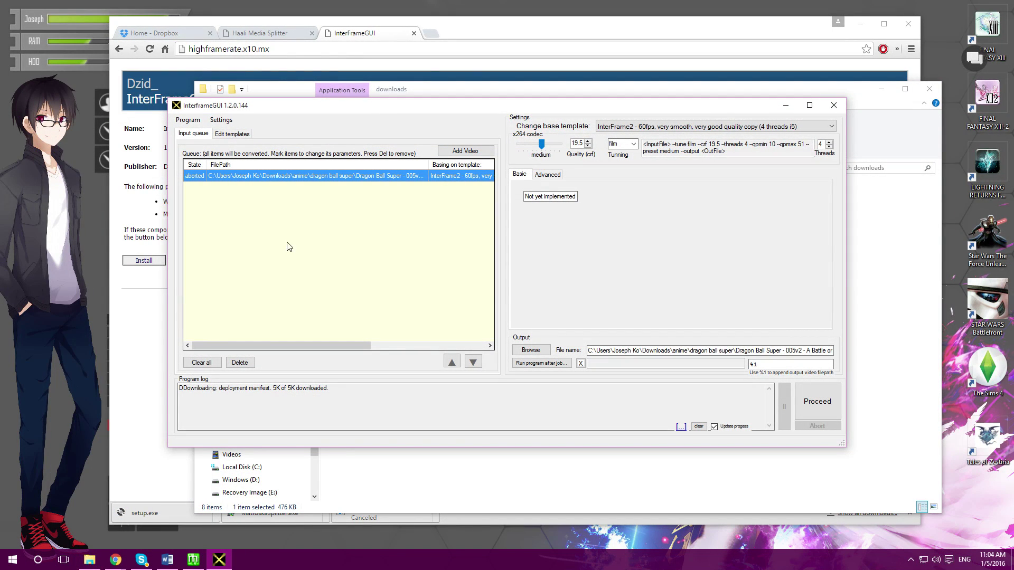
- Reopen InterFrameGUI and drag Shingeki no Kyojin_01.mkv into the Input queue
{"action": "left_click", "coordinate": [833, 105]}
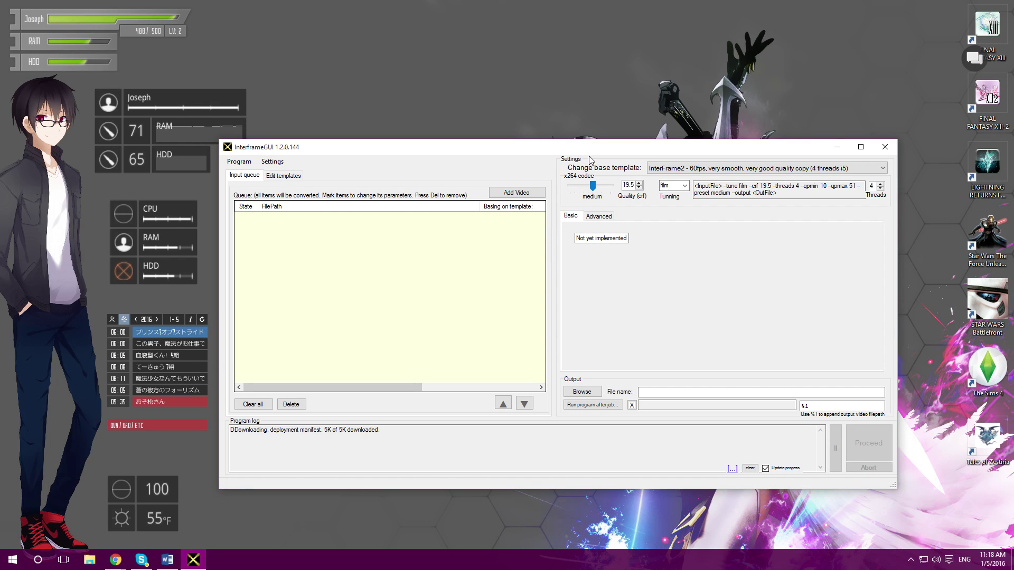
{"action": "left_click_drag", "start_coordinate": [584, 153], "coordinate": [579, 142]}
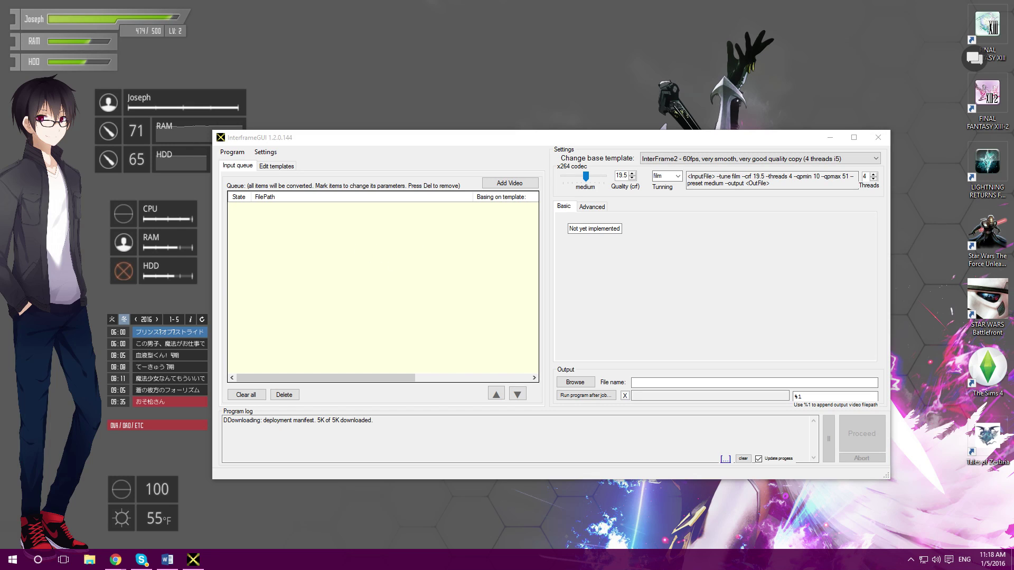
{"action": "mouse_move", "coordinate": [283, 261]}
{"action": "left_mouse_down"}
{"action": "mouse_move", "coordinate": [403, 283]}
{"action": "mouse_move", "coordinate": [369, 217]}
{"action": "left_mouse_up"}
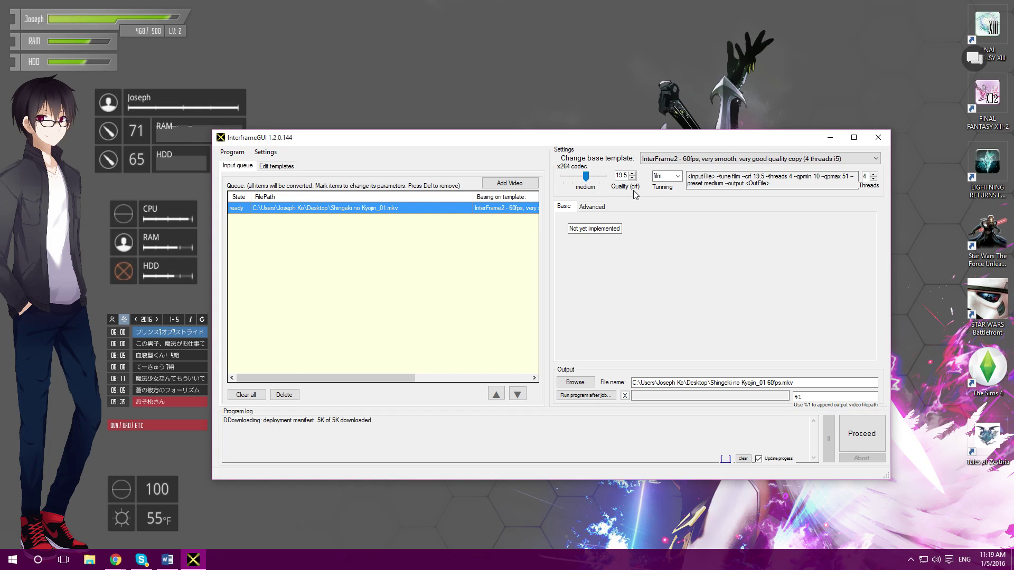
- Set encoder tuning to animation and change the script's Tuning from Film to Animation
{"action": "left_click", "coordinate": [680, 179]}
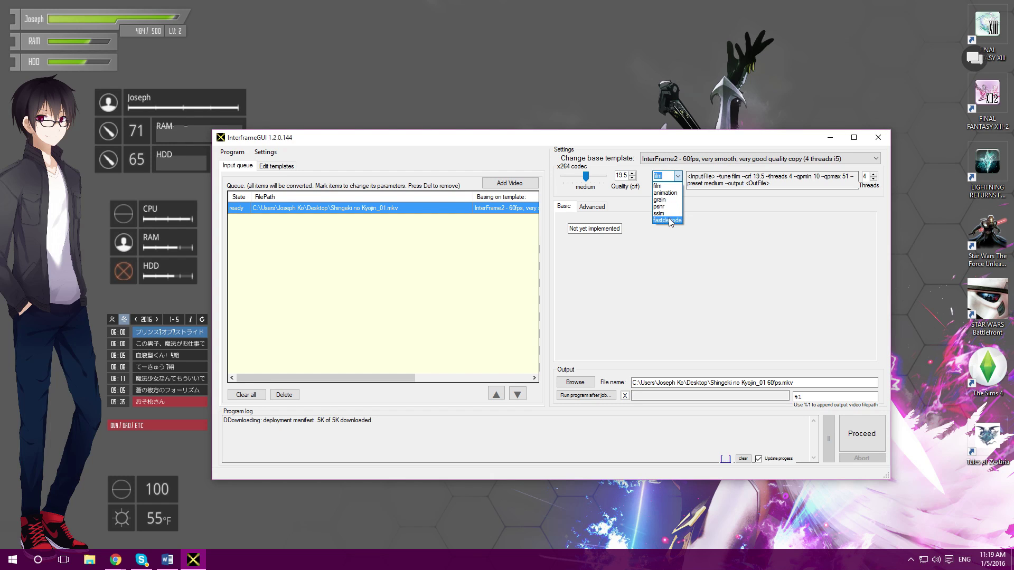
{"action": "left_click", "coordinate": [670, 207]}
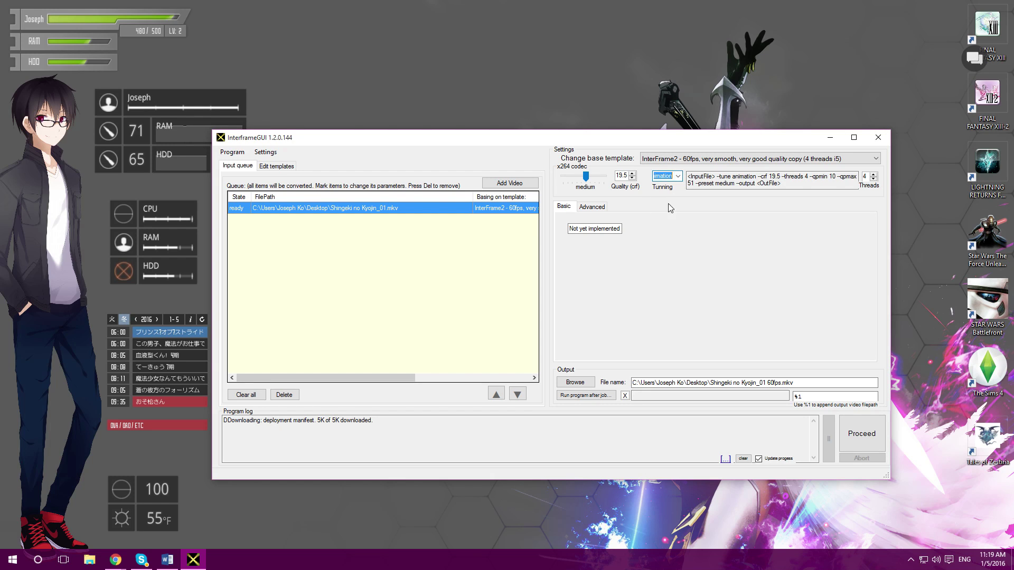
{"action": "left_click", "coordinate": [592, 207]}
{"action": "left_click", "coordinate": [600, 302]}
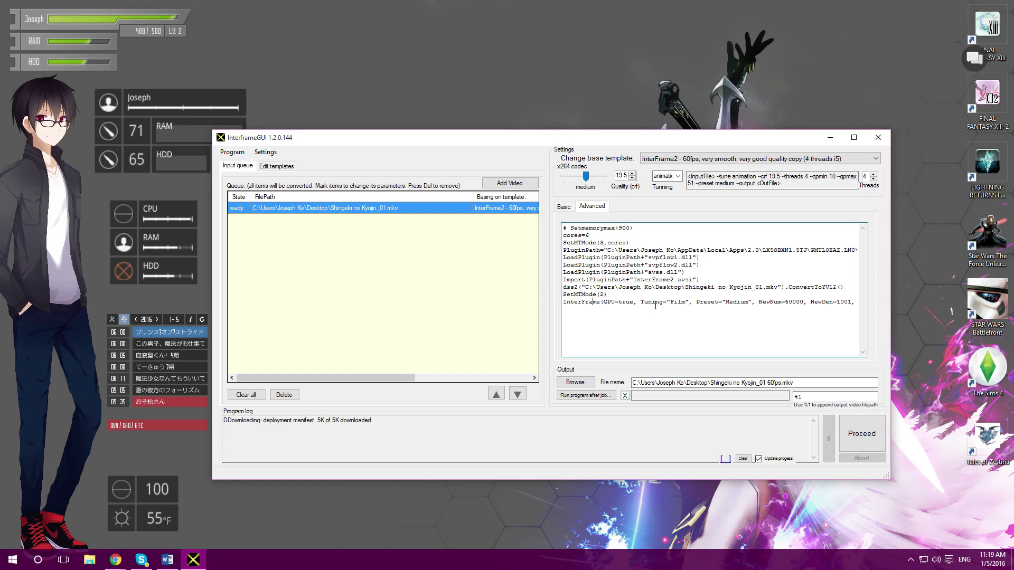
{"action": "key", "text": "BackSpace"}
{"action": "key", "text": "BackSpace"}
{"action": "key", "text": "BackSpace"}
{"action": "key", "text": "BackSpace"}
{"action": "type", "text": "Animation"}
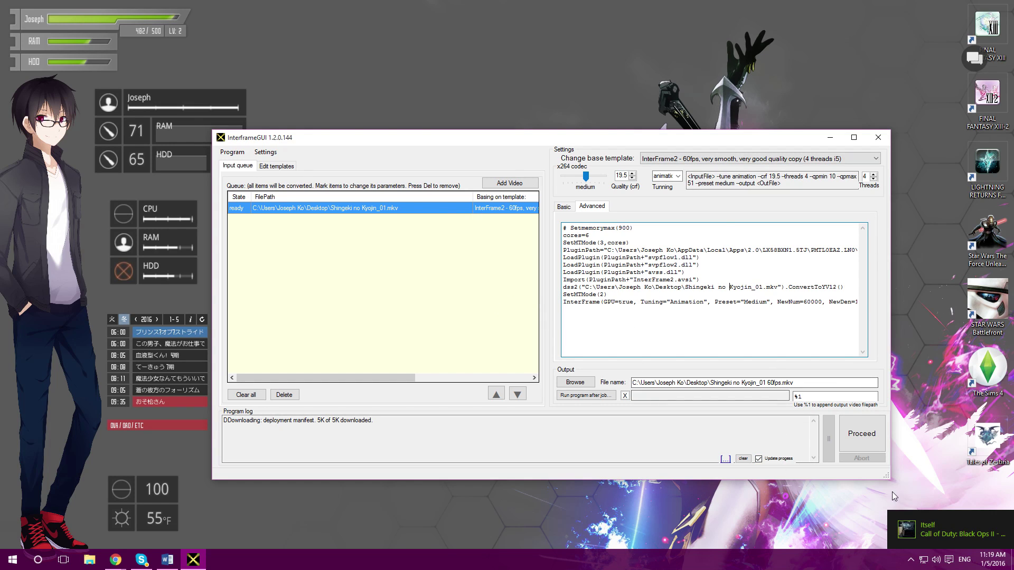
{"action": "left_click", "coordinate": [862, 440]}
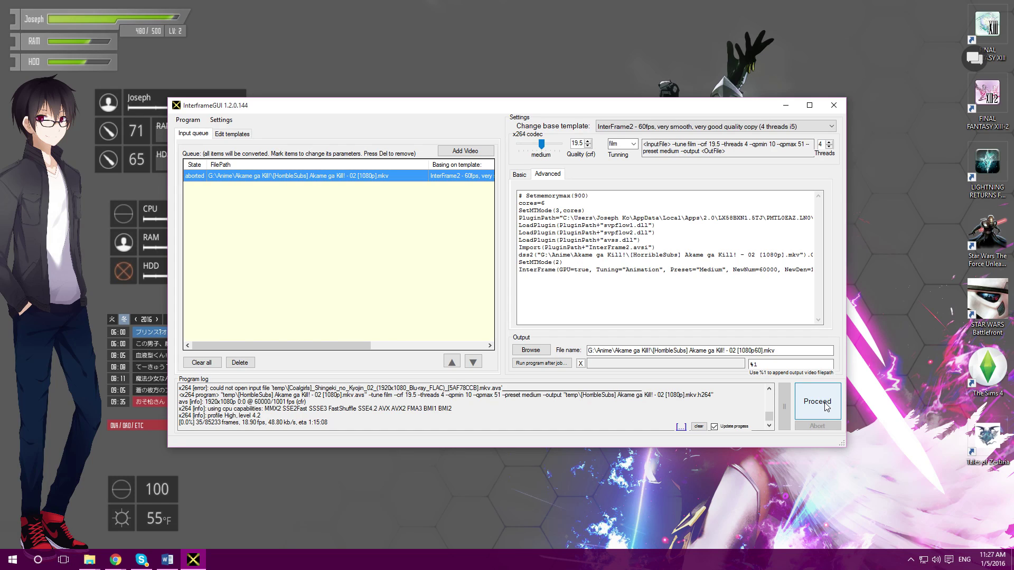
- Restart the Akame ga Kill! episode 02 encode and let it finish
{"action": "left_click", "coordinate": [824, 404]}
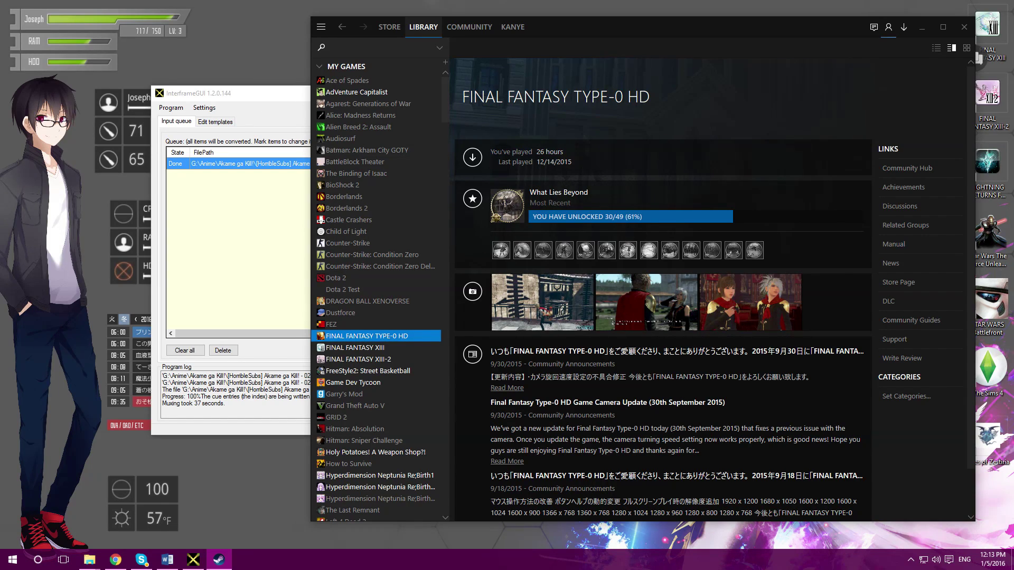
- Open Akame ga Kill! - 02 [1080p60].mkv in MPC-HC
{"action": "key", "text": "alt+Tab"}
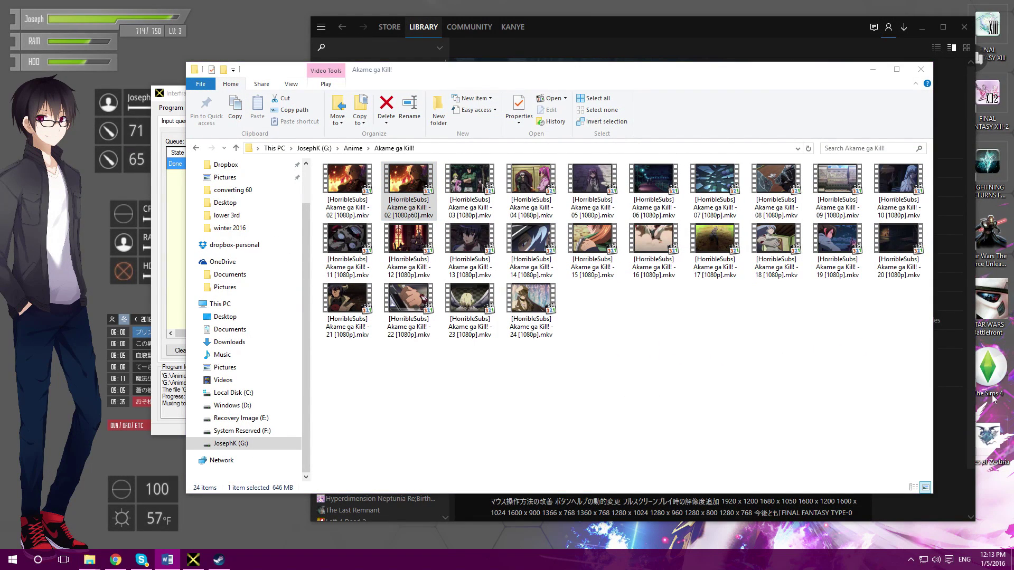
{"action": "left_click", "coordinate": [619, 346]}
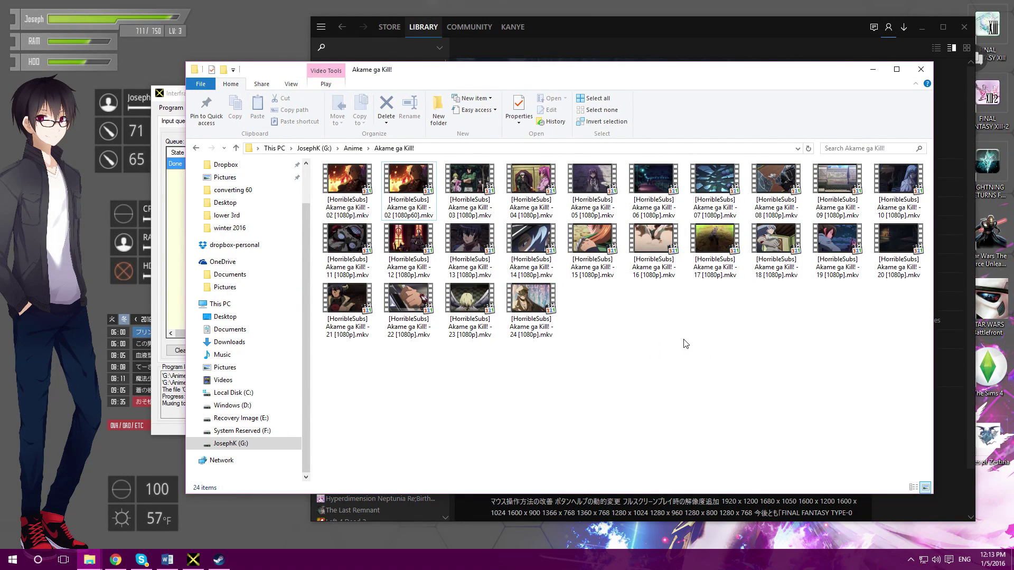
{"action": "double_click", "coordinate": [423, 214]}
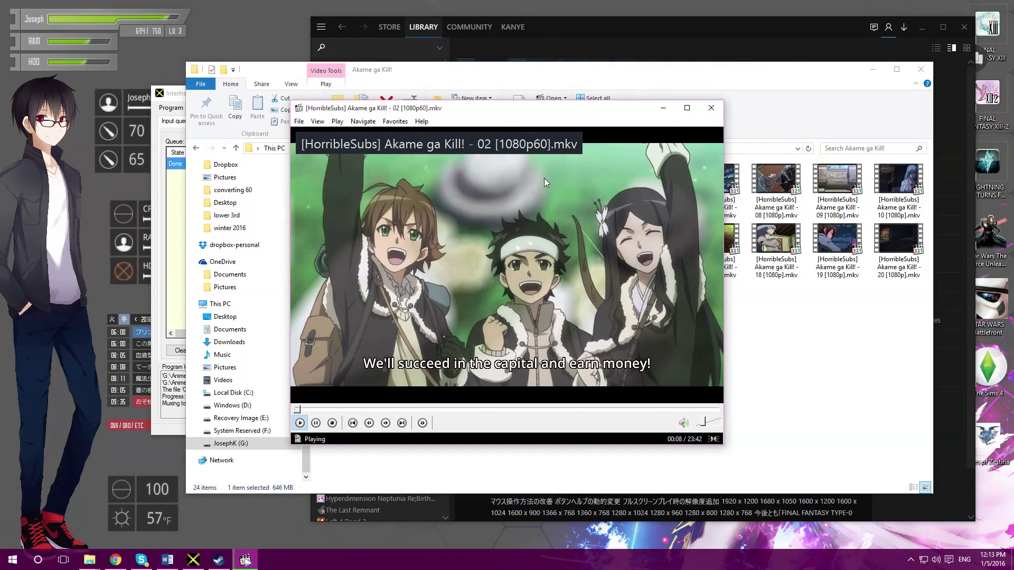
{"action": "left_click_drag", "start_coordinate": [505, 207], "coordinate": [616, 193]}
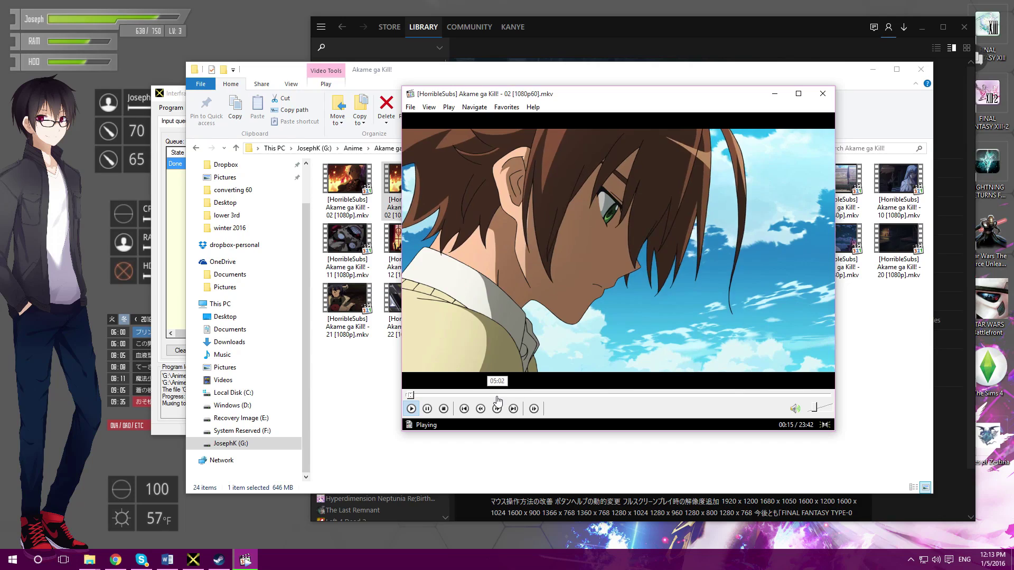
- Skip to about 05:01, 08:00, 11:14, 13:32 and 15:30, then close MPC-HC
{"action": "left_click", "coordinate": [496, 395]}
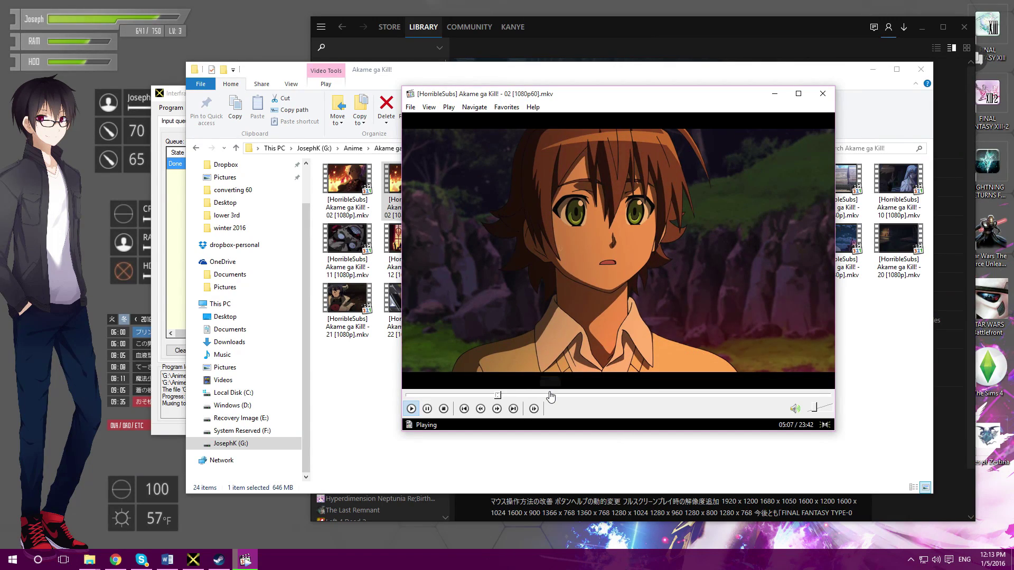
{"action": "left_click", "coordinate": [550, 396]}
{"action": "left_click_drag", "start_coordinate": [548, 397], "coordinate": [615, 397]}
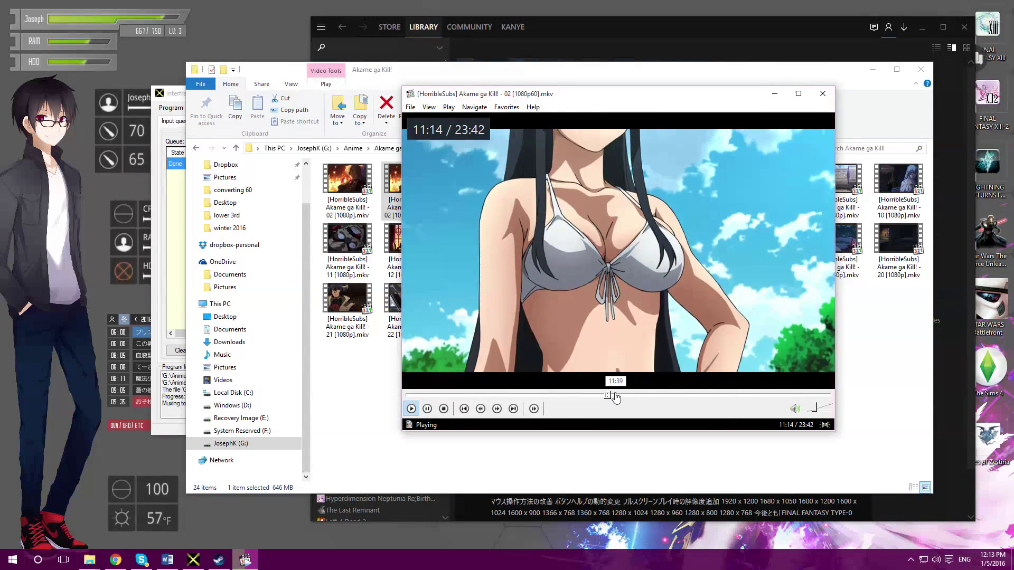
{"action": "left_click", "coordinate": [649, 397]}
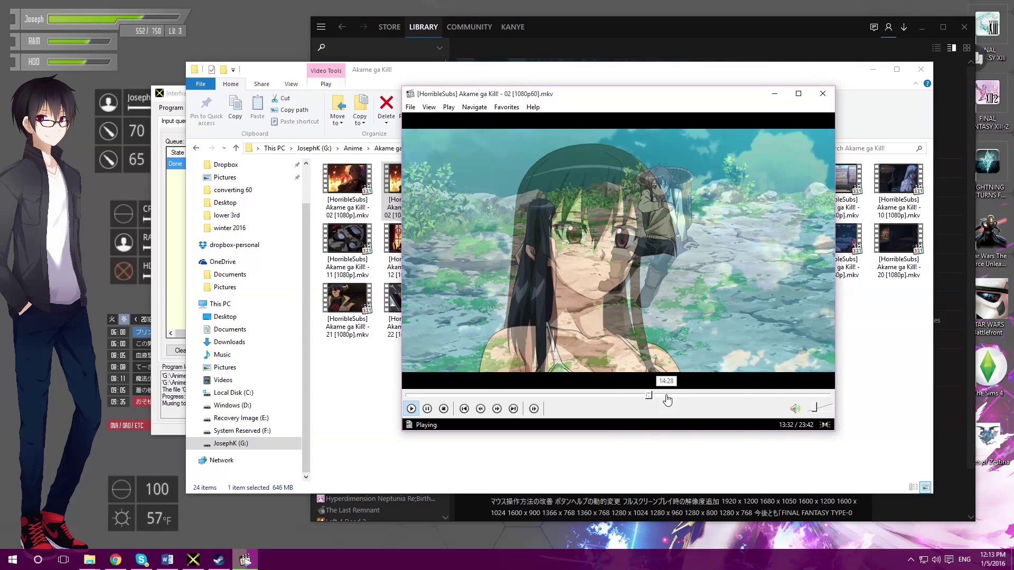
{"action": "left_click", "coordinate": [684, 396]}
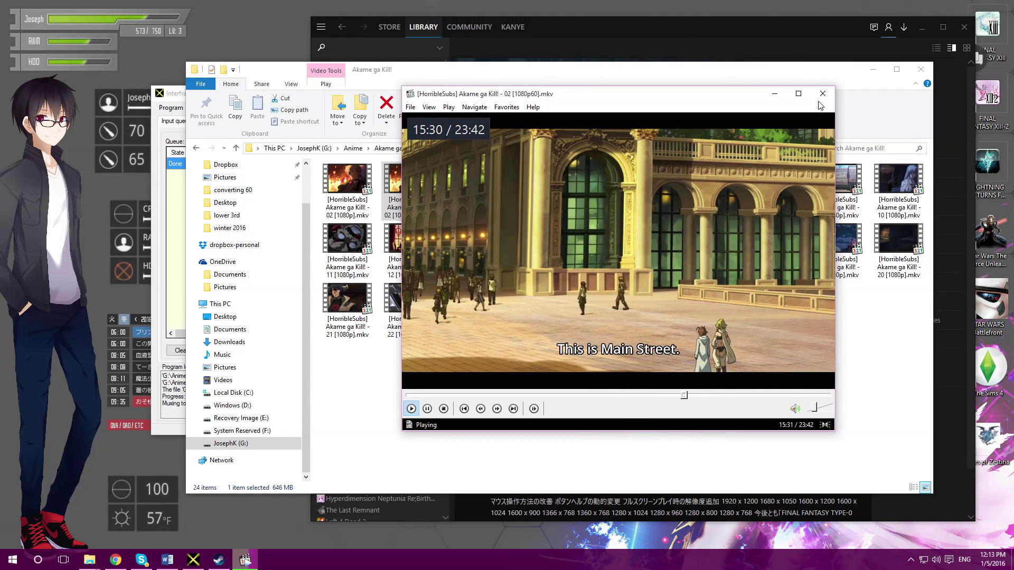
{"action": "left_click", "coordinate": [822, 94]}
- Check the [1080p60].mkv Details show 1920×1080 at 59 frames/second, then close Properties and Explorer
{"action": "right_click", "coordinate": [422, 214]}
{"action": "left_click", "coordinate": [465, 423]}
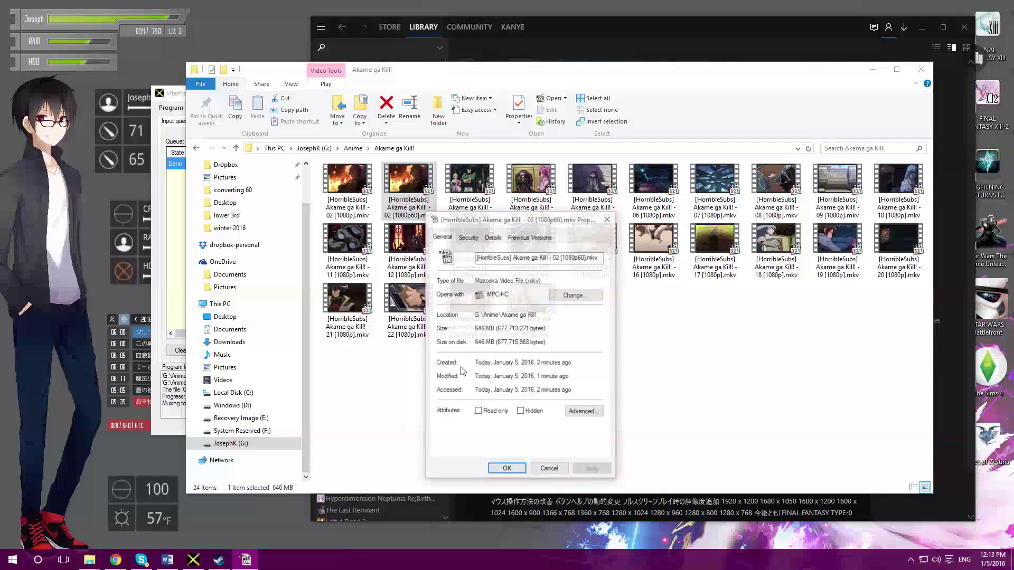
{"action": "left_click", "coordinate": [492, 238]}
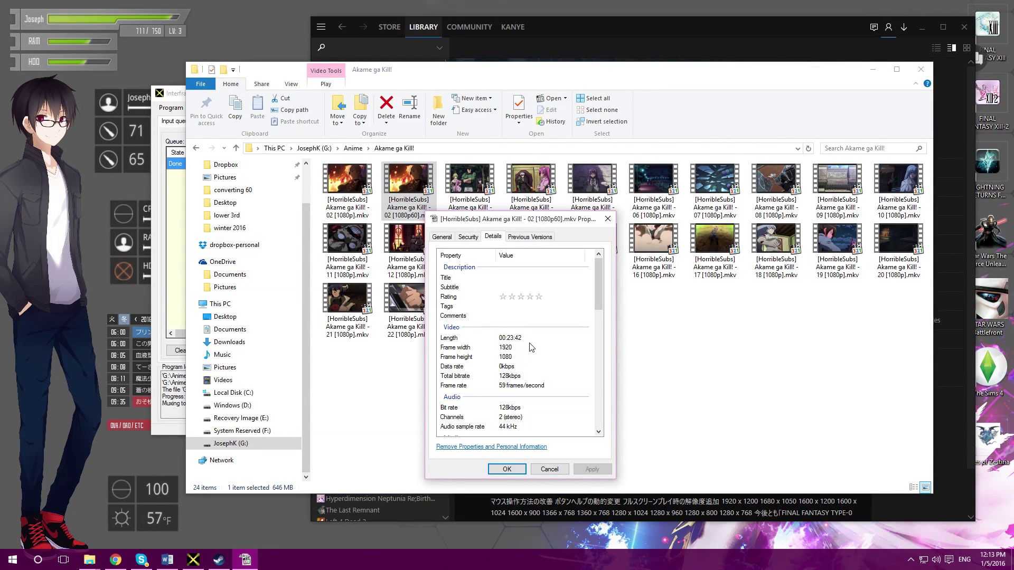
{"action": "scroll", "coordinate": [531, 347], "scroll_direction": "down", "scroll_amount": 1}
{"action": "scroll", "coordinate": [530, 351], "scroll_direction": "down", "scroll_amount": 1}
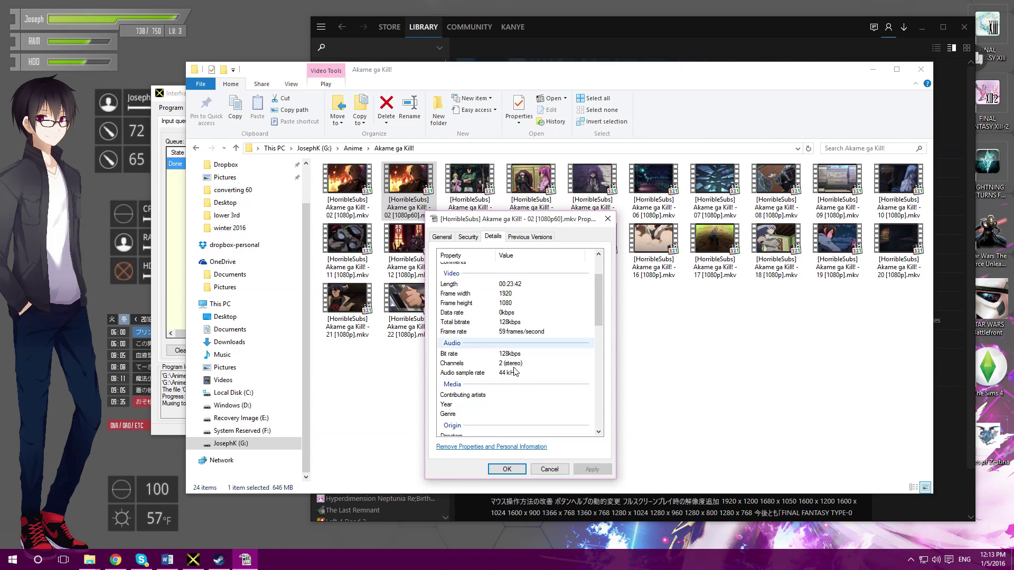
{"action": "scroll", "coordinate": [515, 373], "scroll_direction": "down", "scroll_amount": 6}
{"action": "scroll", "coordinate": [596, 252], "scroll_direction": "up", "scroll_amount": 8}
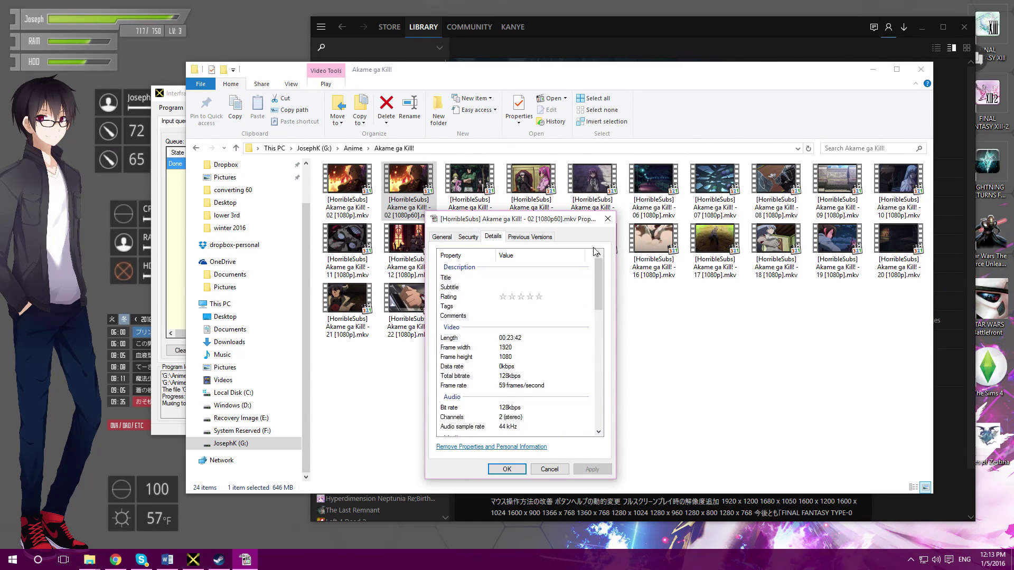
{"action": "left_click", "coordinate": [607, 219]}
{"action": "key", "text": "alt+F4"}
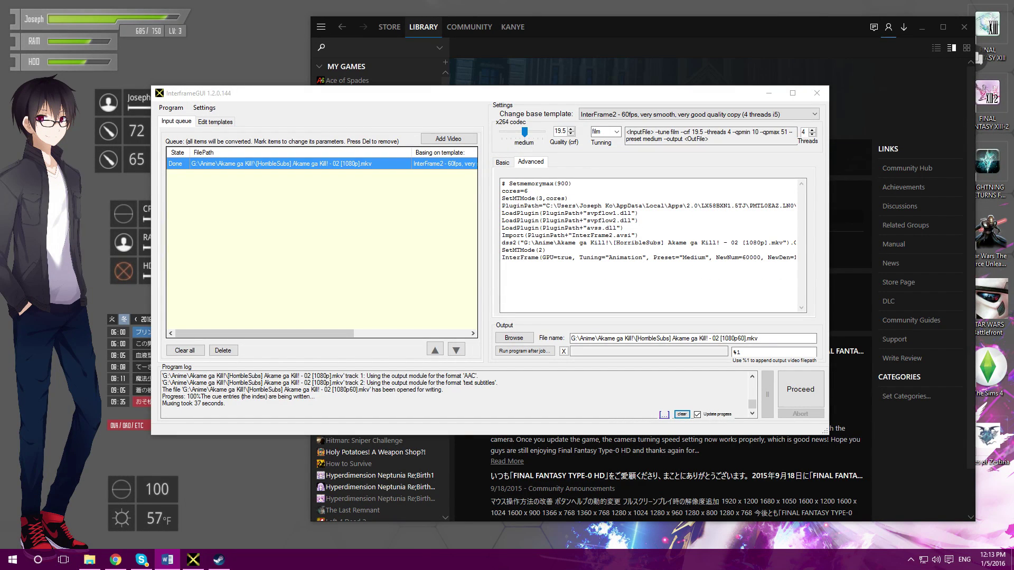